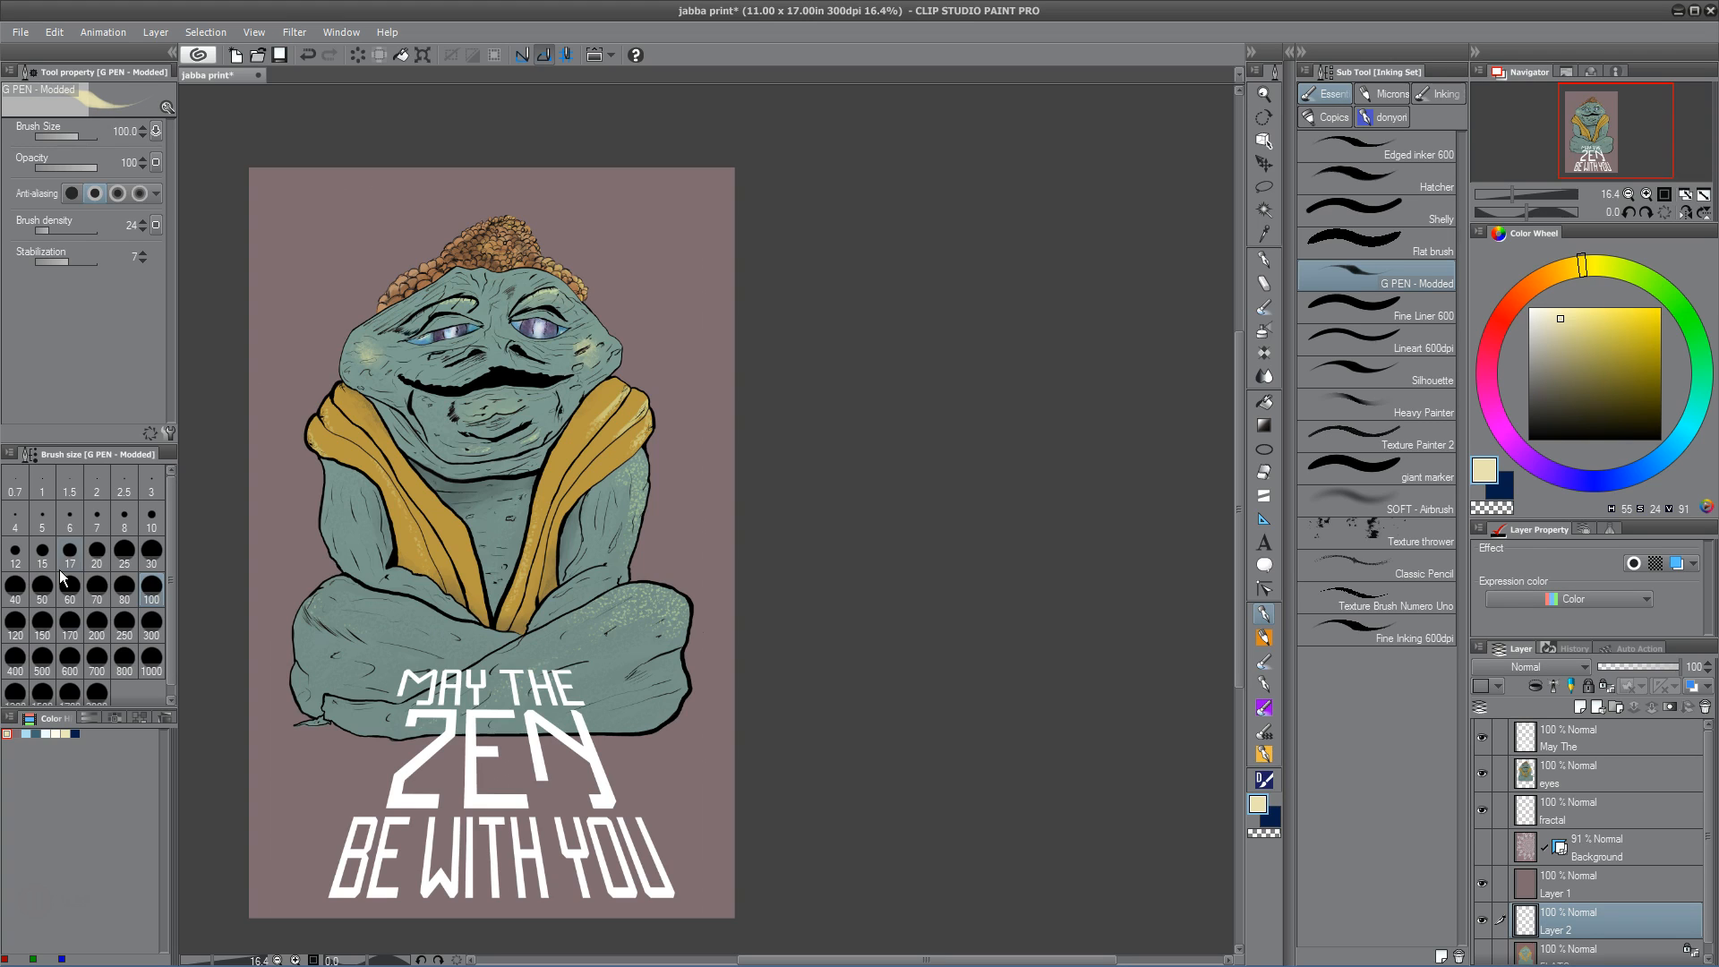
Hide the eyes layer and briefly preview the Background layer's pattern, leaving Background hidden
{"action": "mouse_move", "coordinate": [544, 578]}
{"action": "left_mouse_down"}
{"action": "mouse_move", "coordinate": [697, 478]}
{"action": "mouse_move", "coordinate": [686, 544]}
{"action": "left_mouse_up"}
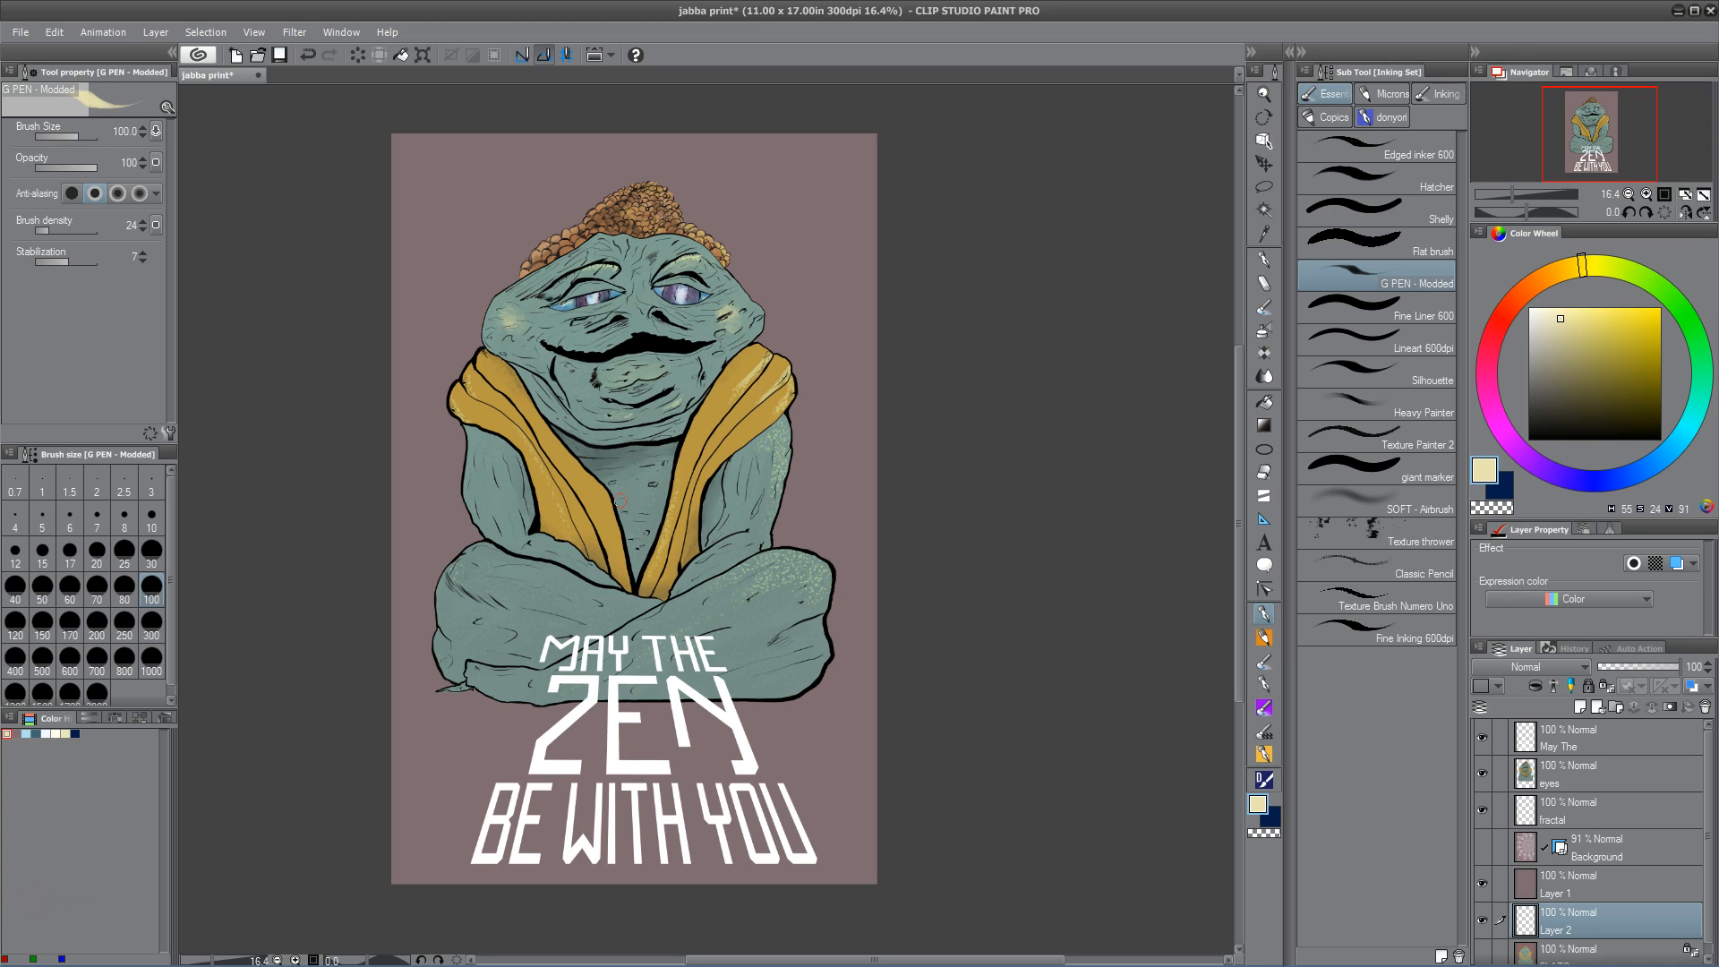
{"action": "left_click", "coordinate": [1483, 773]}
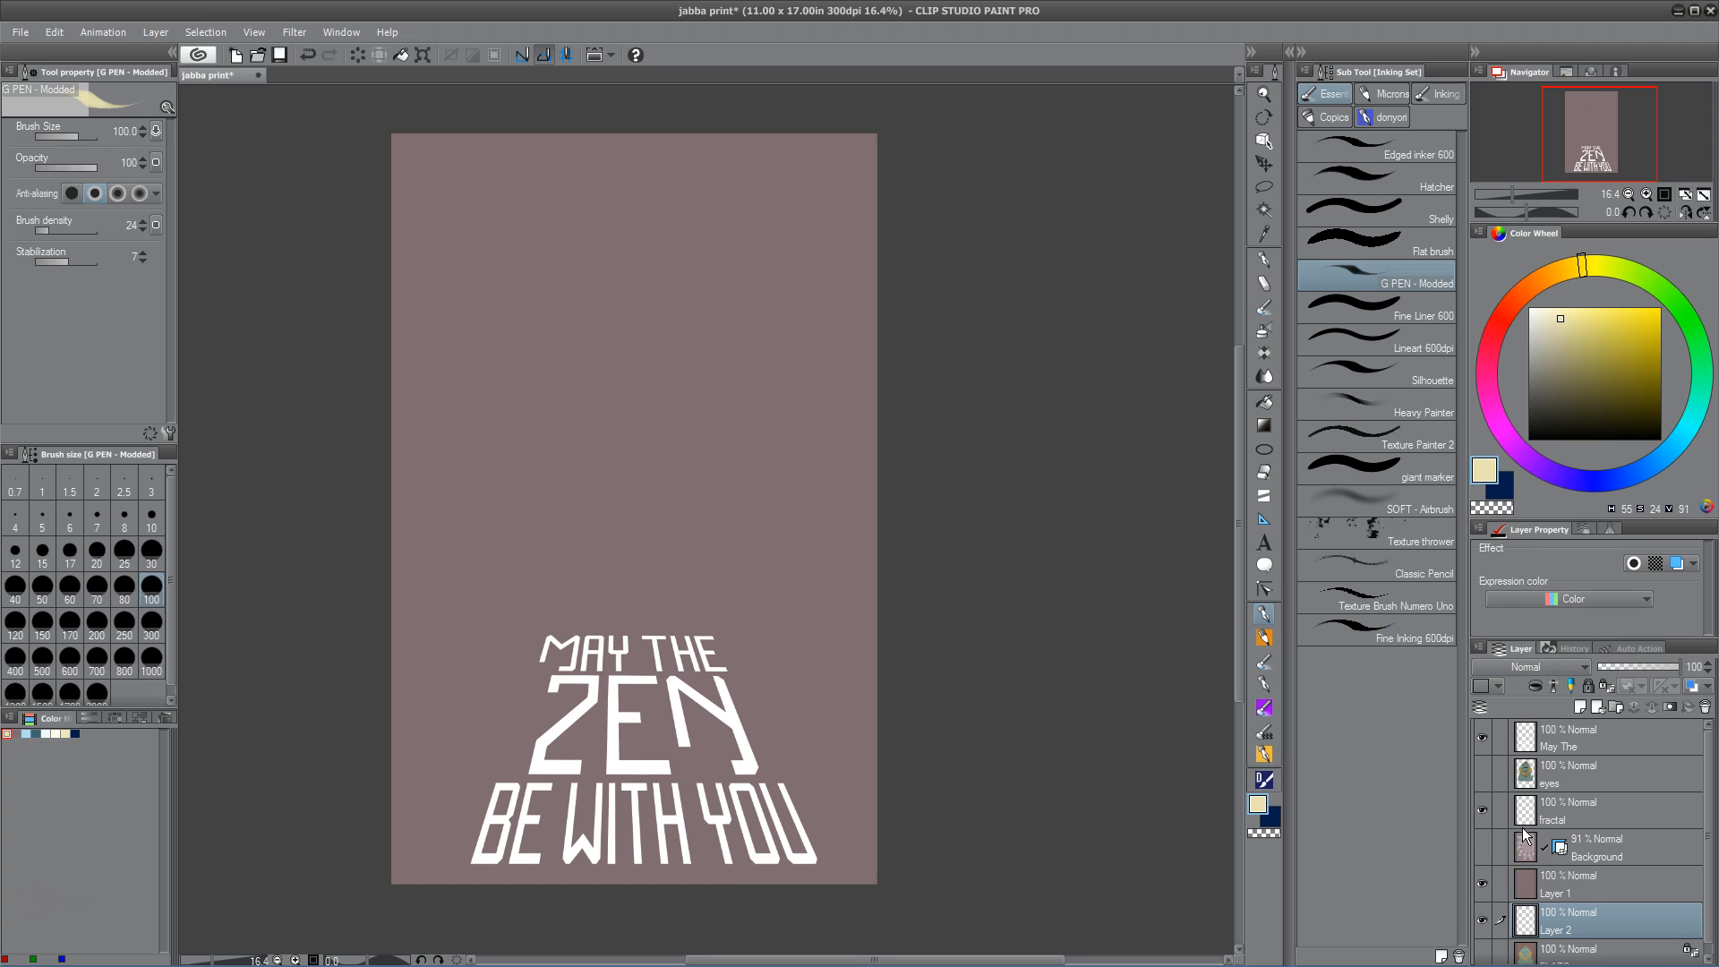
{"action": "left_click", "coordinate": [1482, 846]}
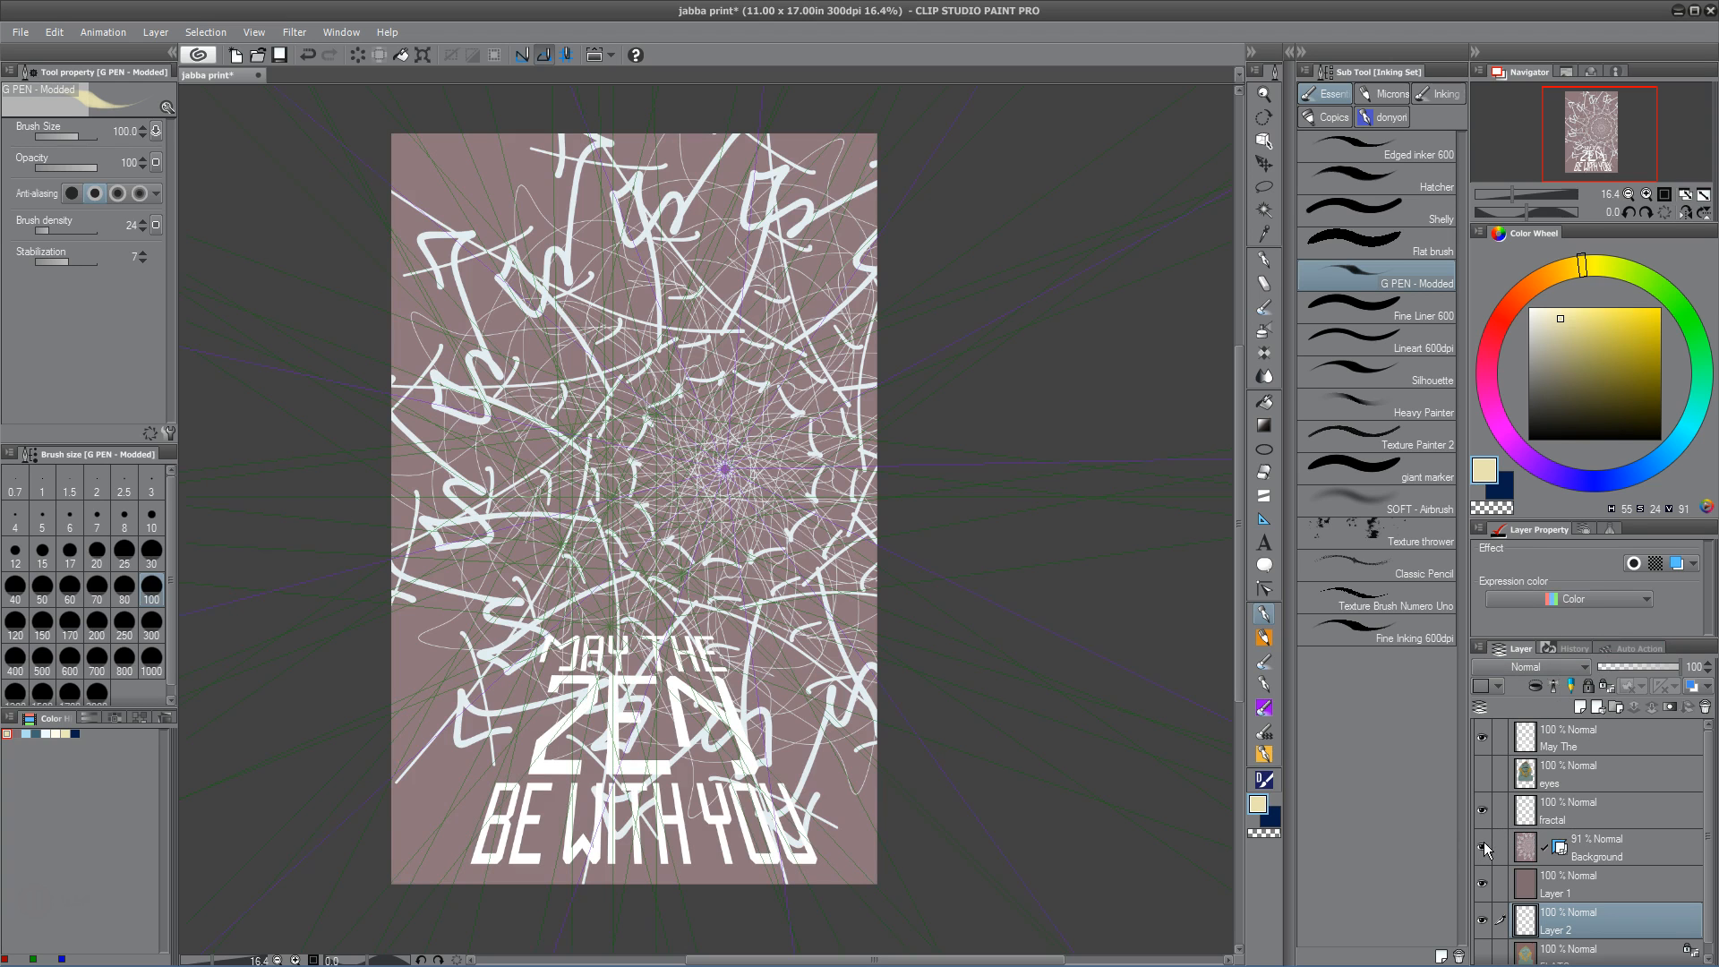
{"action": "left_click", "coordinate": [1481, 846]}
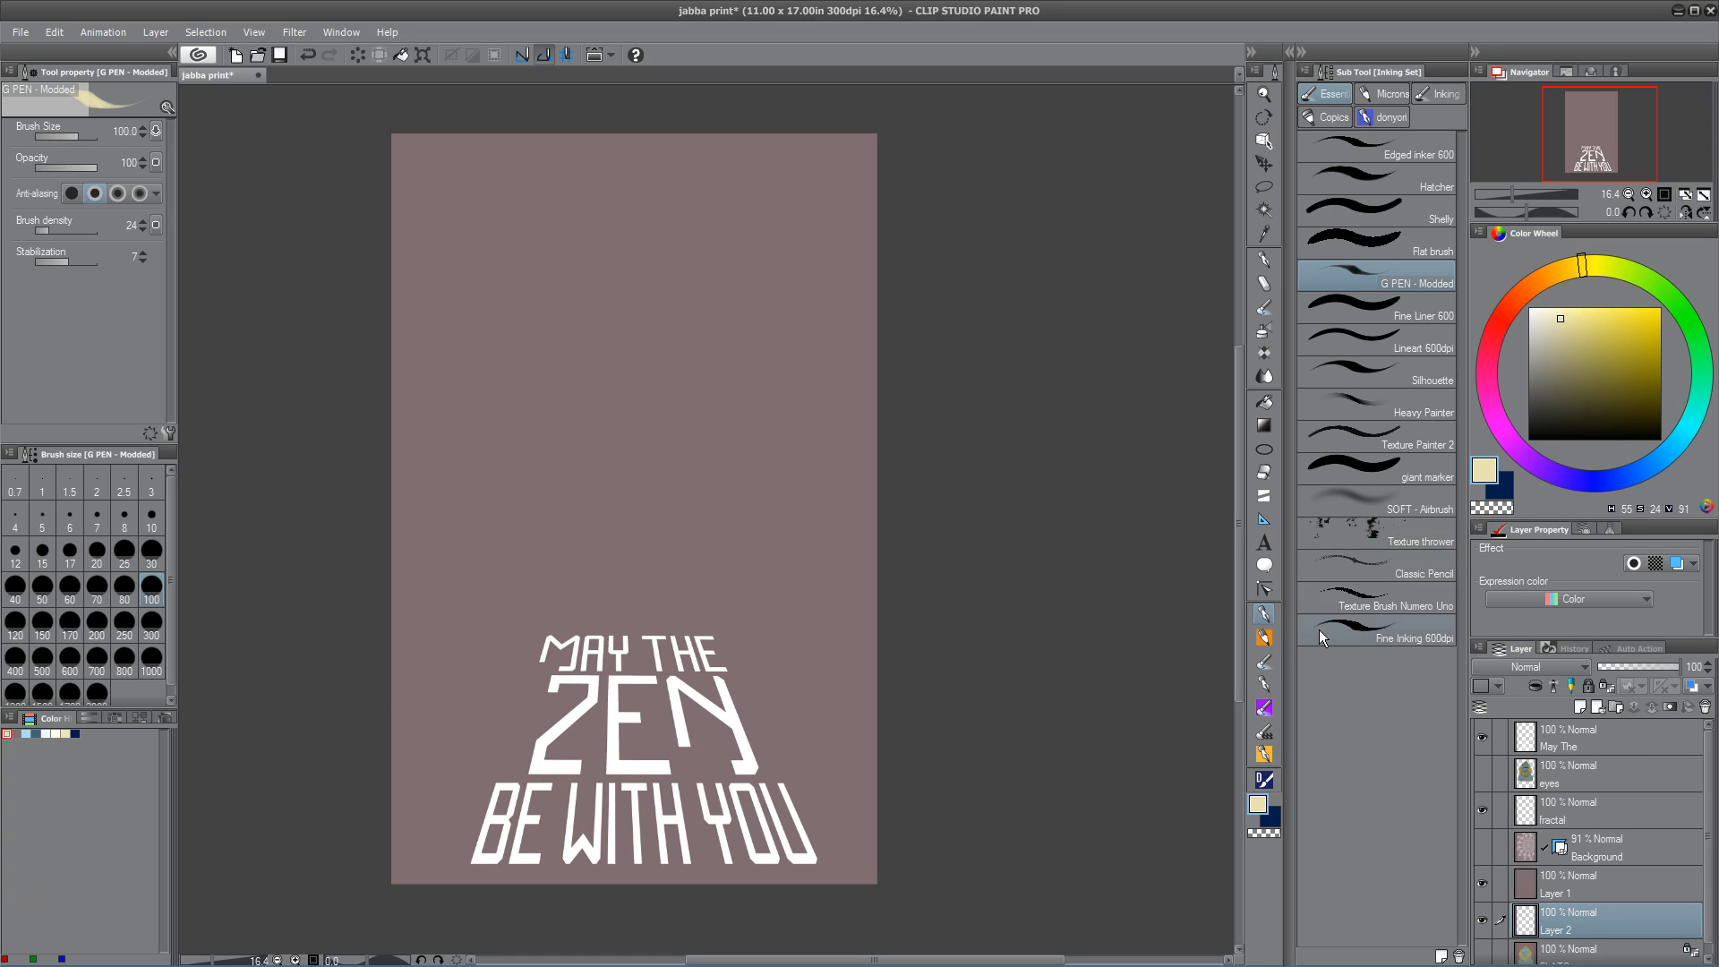
Place a 16-line symmetrical ruler with line symmetry at the centre of the canvas on Layer 2
{"action": "left_click", "coordinate": [1263, 520]}
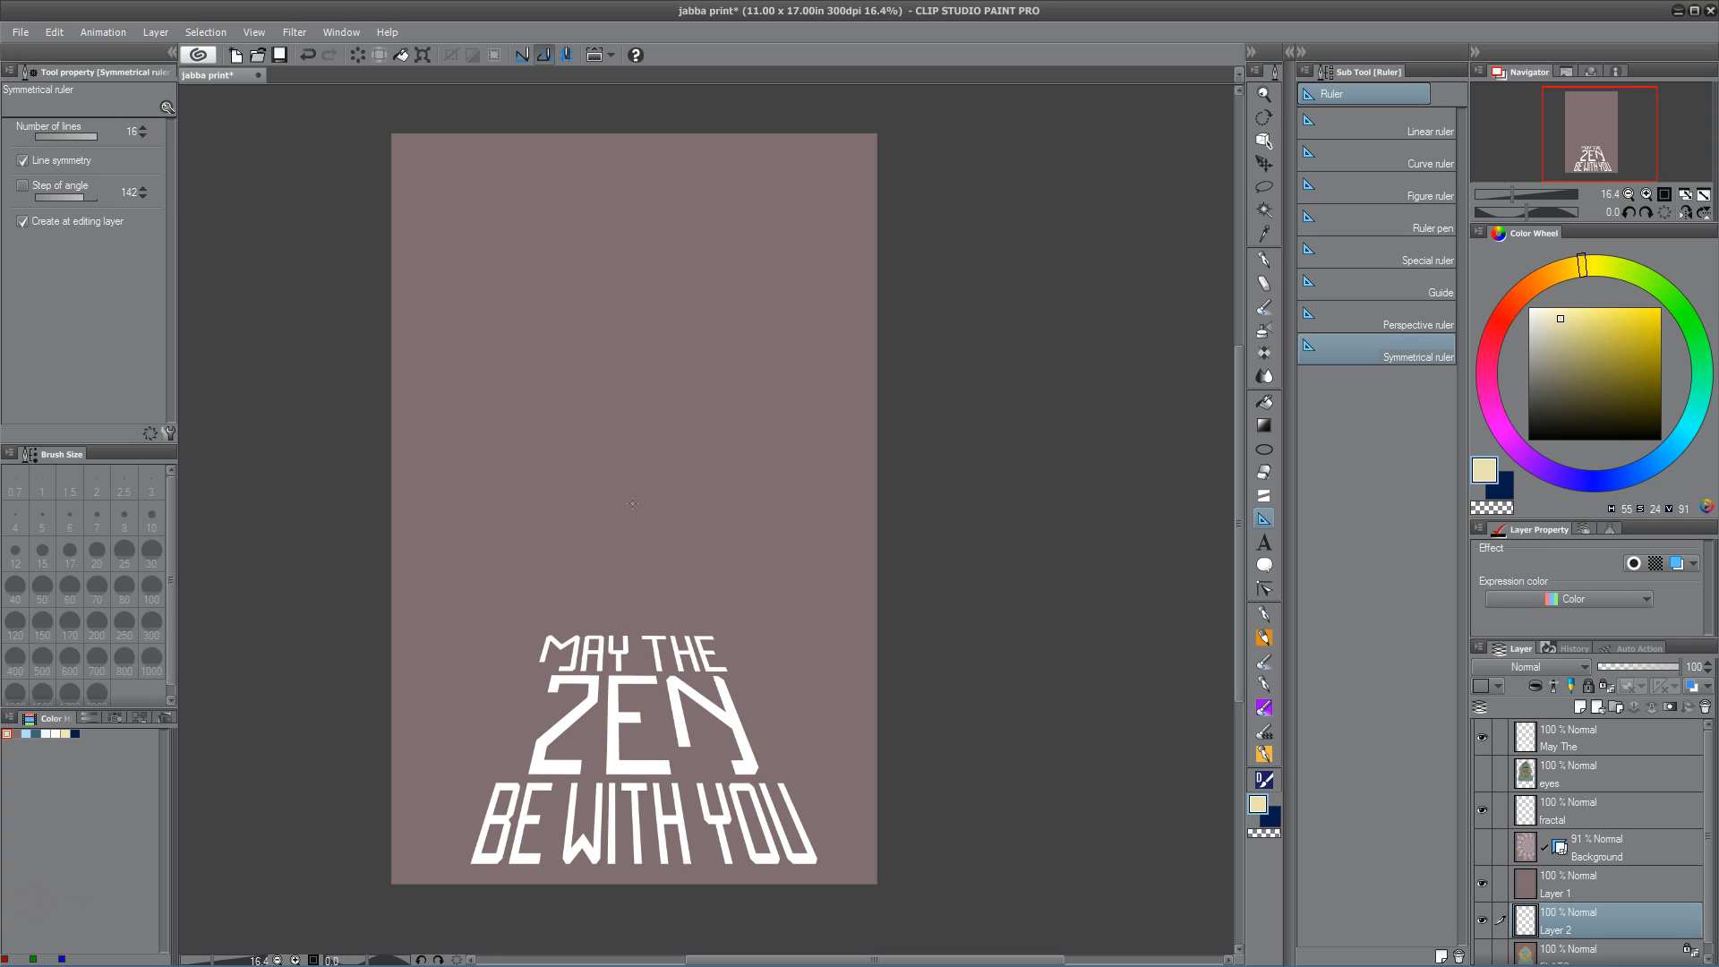
{"action": "left_click_drag", "start_coordinate": [635, 496], "coordinate": [639, 503]}
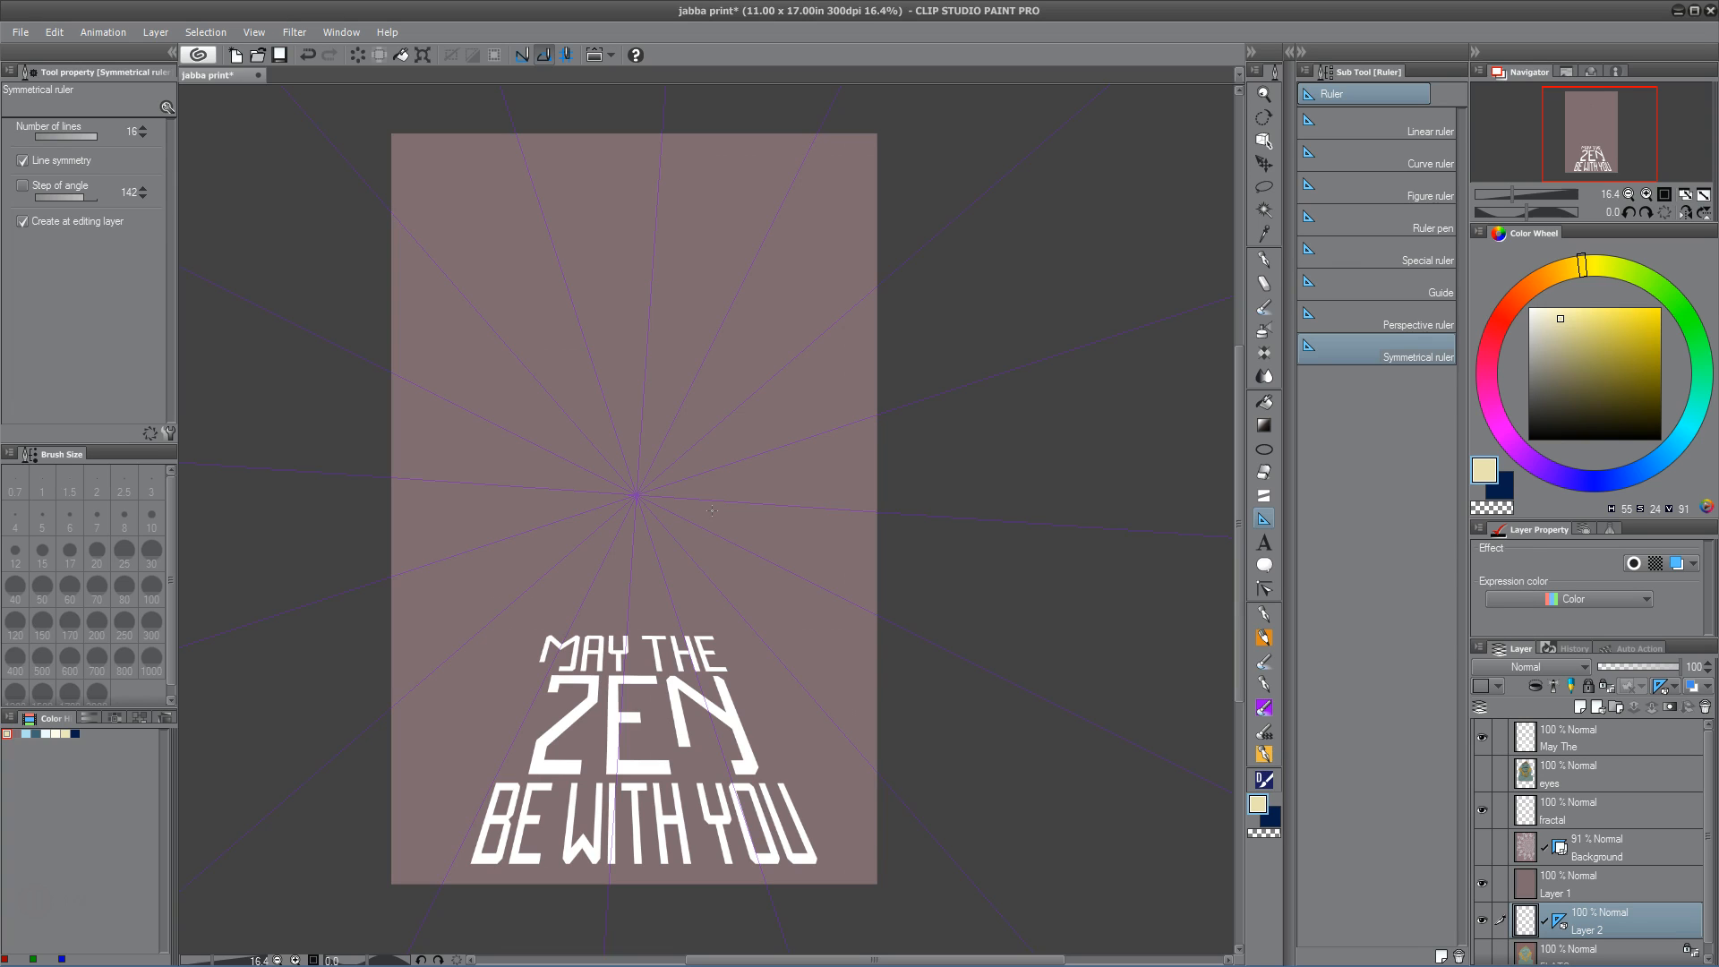
Move Layer 2 above the Background layer, testing the radial symmetry with ring-shaped G PEN - Modded strokes and clearing them
{"action": "left_click", "coordinate": [1263, 614]}
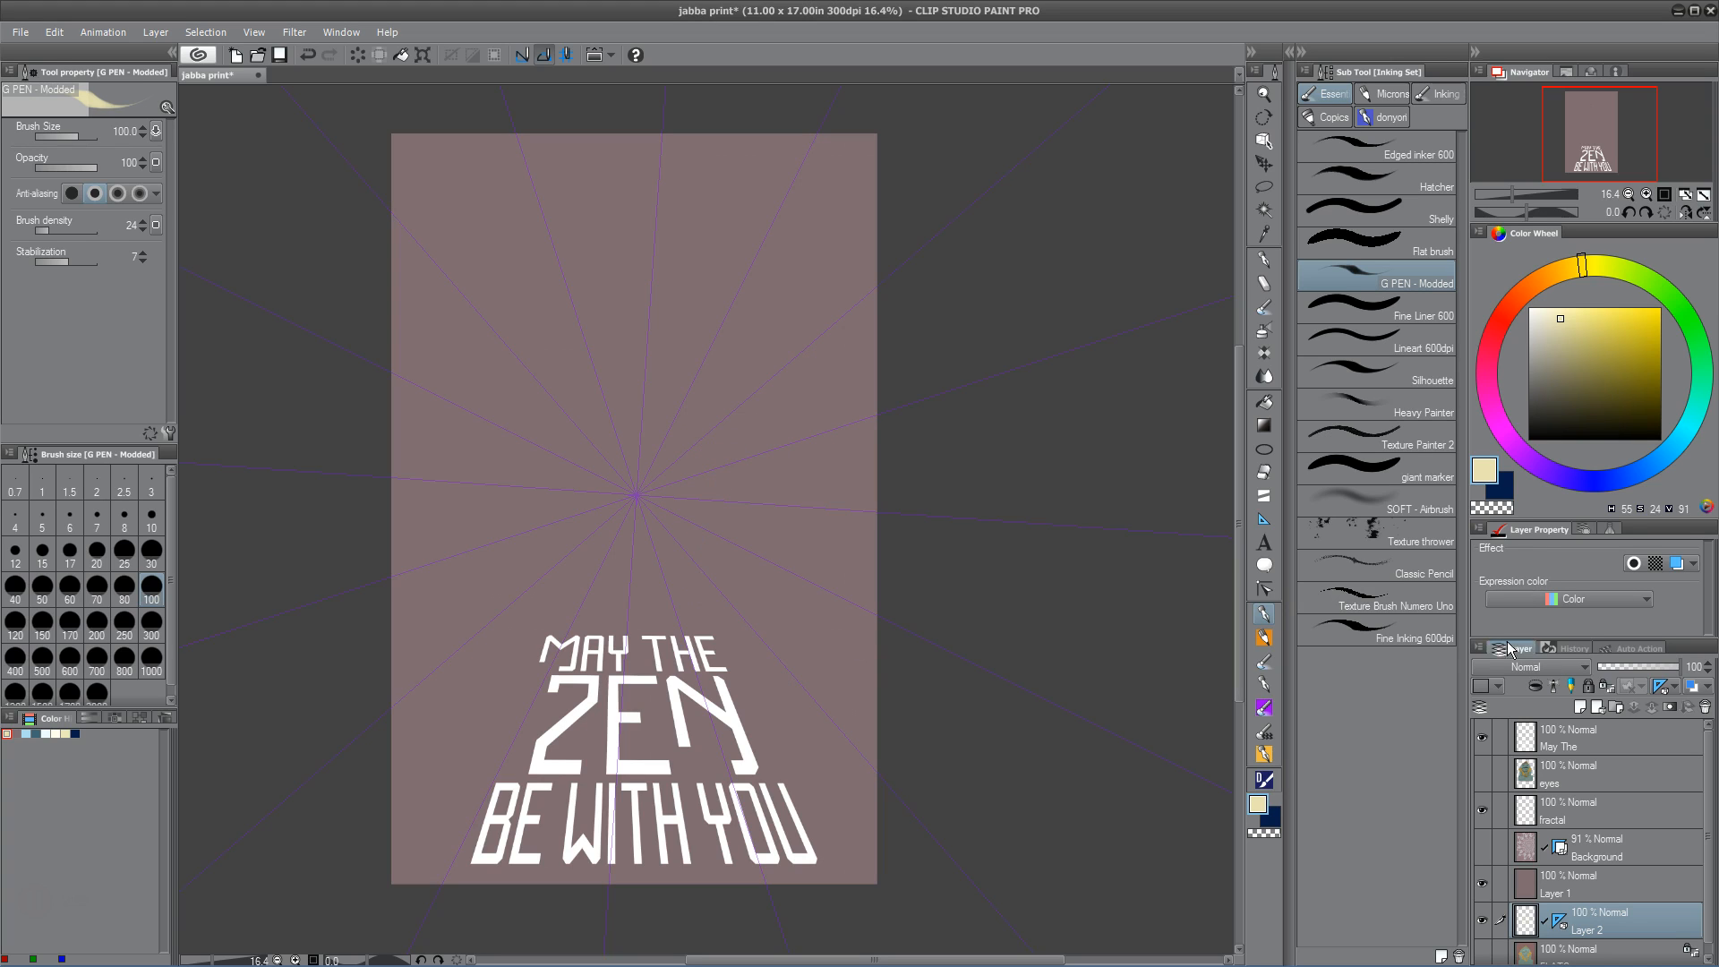
{"action": "left_click_drag", "start_coordinate": [1629, 916], "coordinate": [1638, 829]}
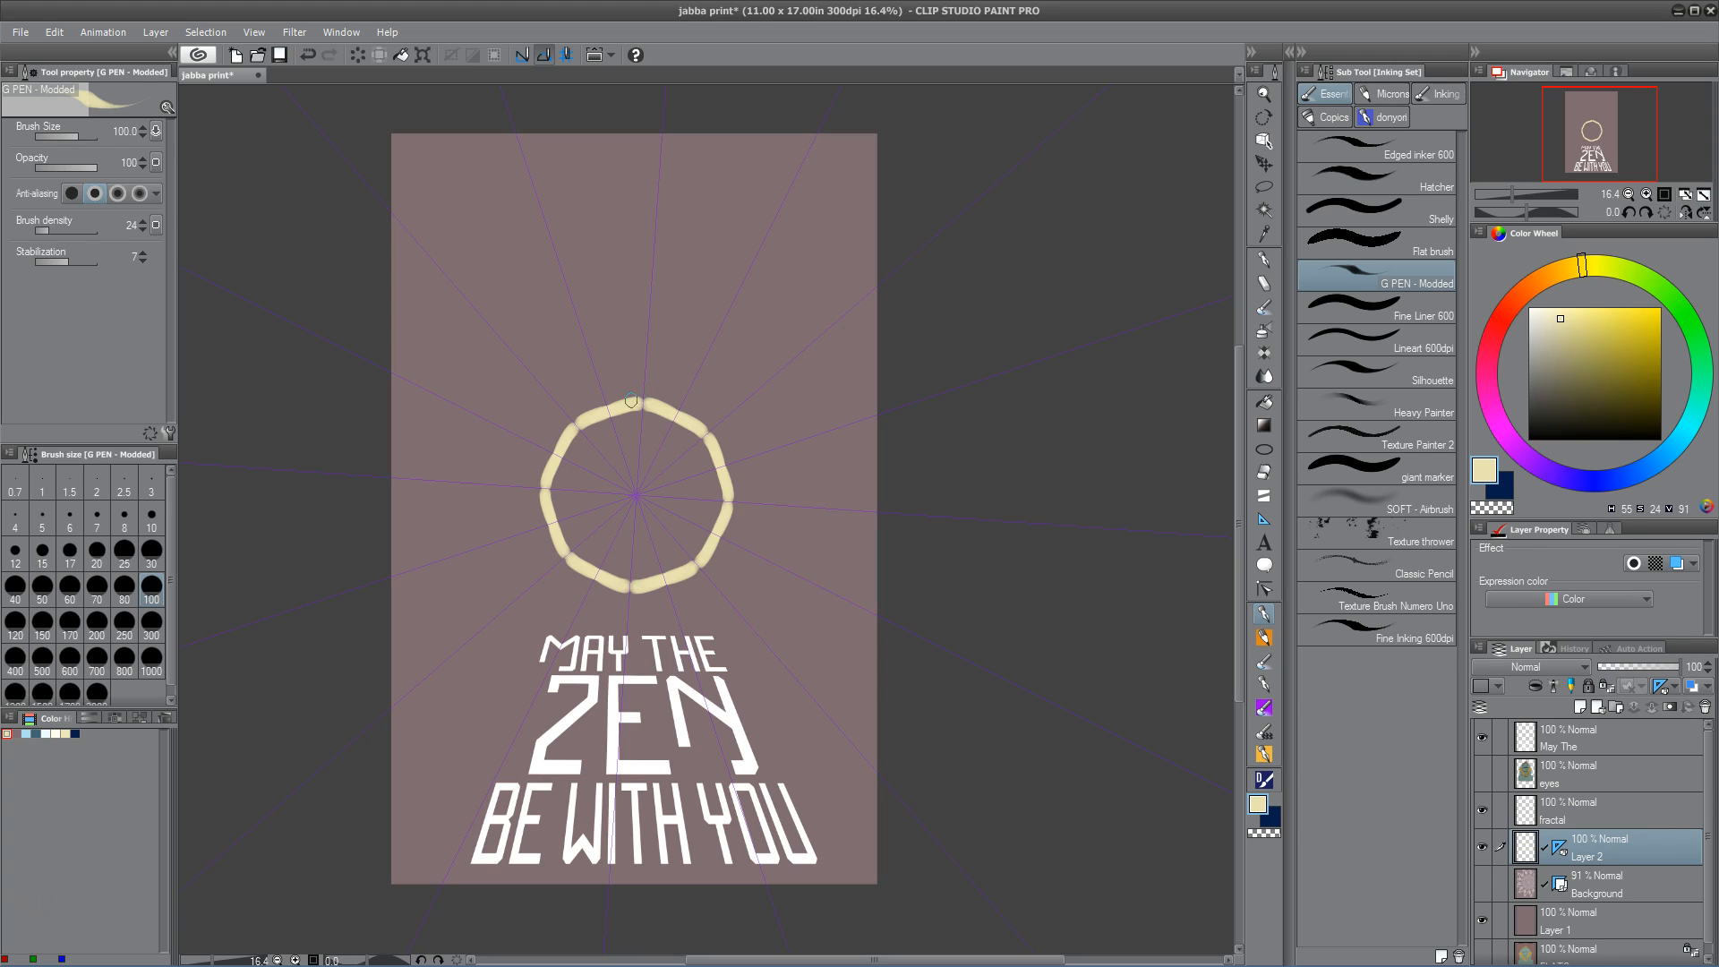
{"action": "key", "text": "ctrl+z"}
{"action": "left_click_drag", "start_coordinate": [679, 401], "coordinate": [709, 474]}
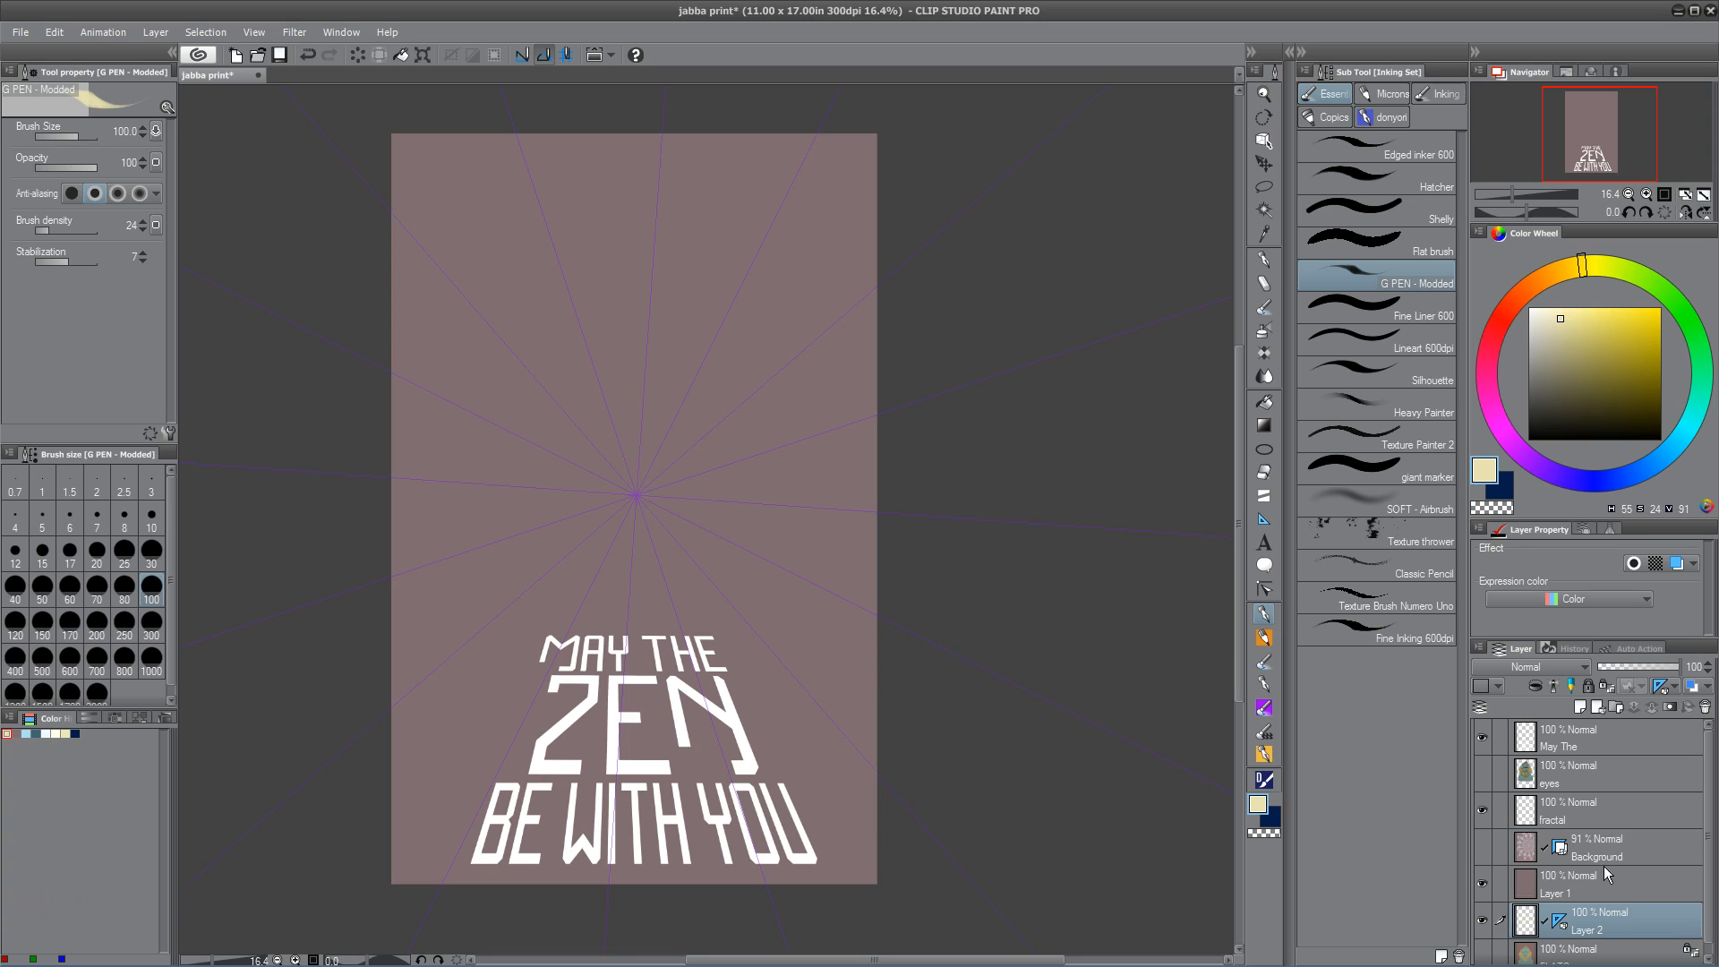
{"action": "left_click_drag", "start_coordinate": [1611, 922], "coordinate": [1620, 822]}
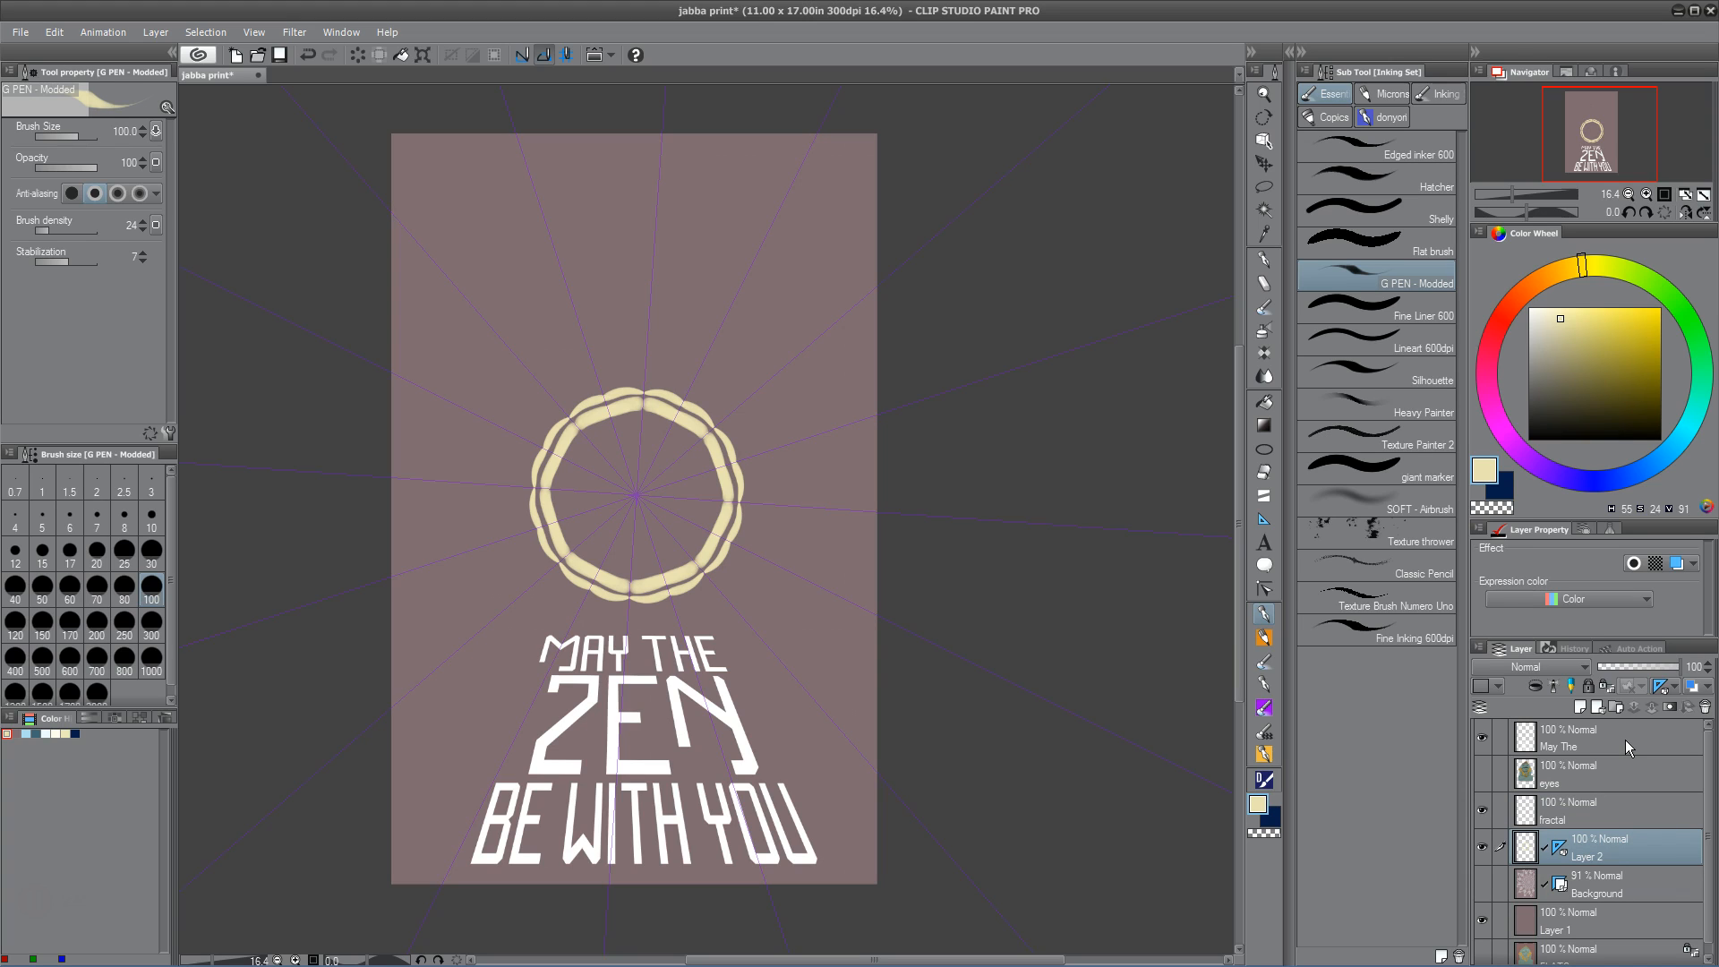
{"action": "key", "text": "Delete"}
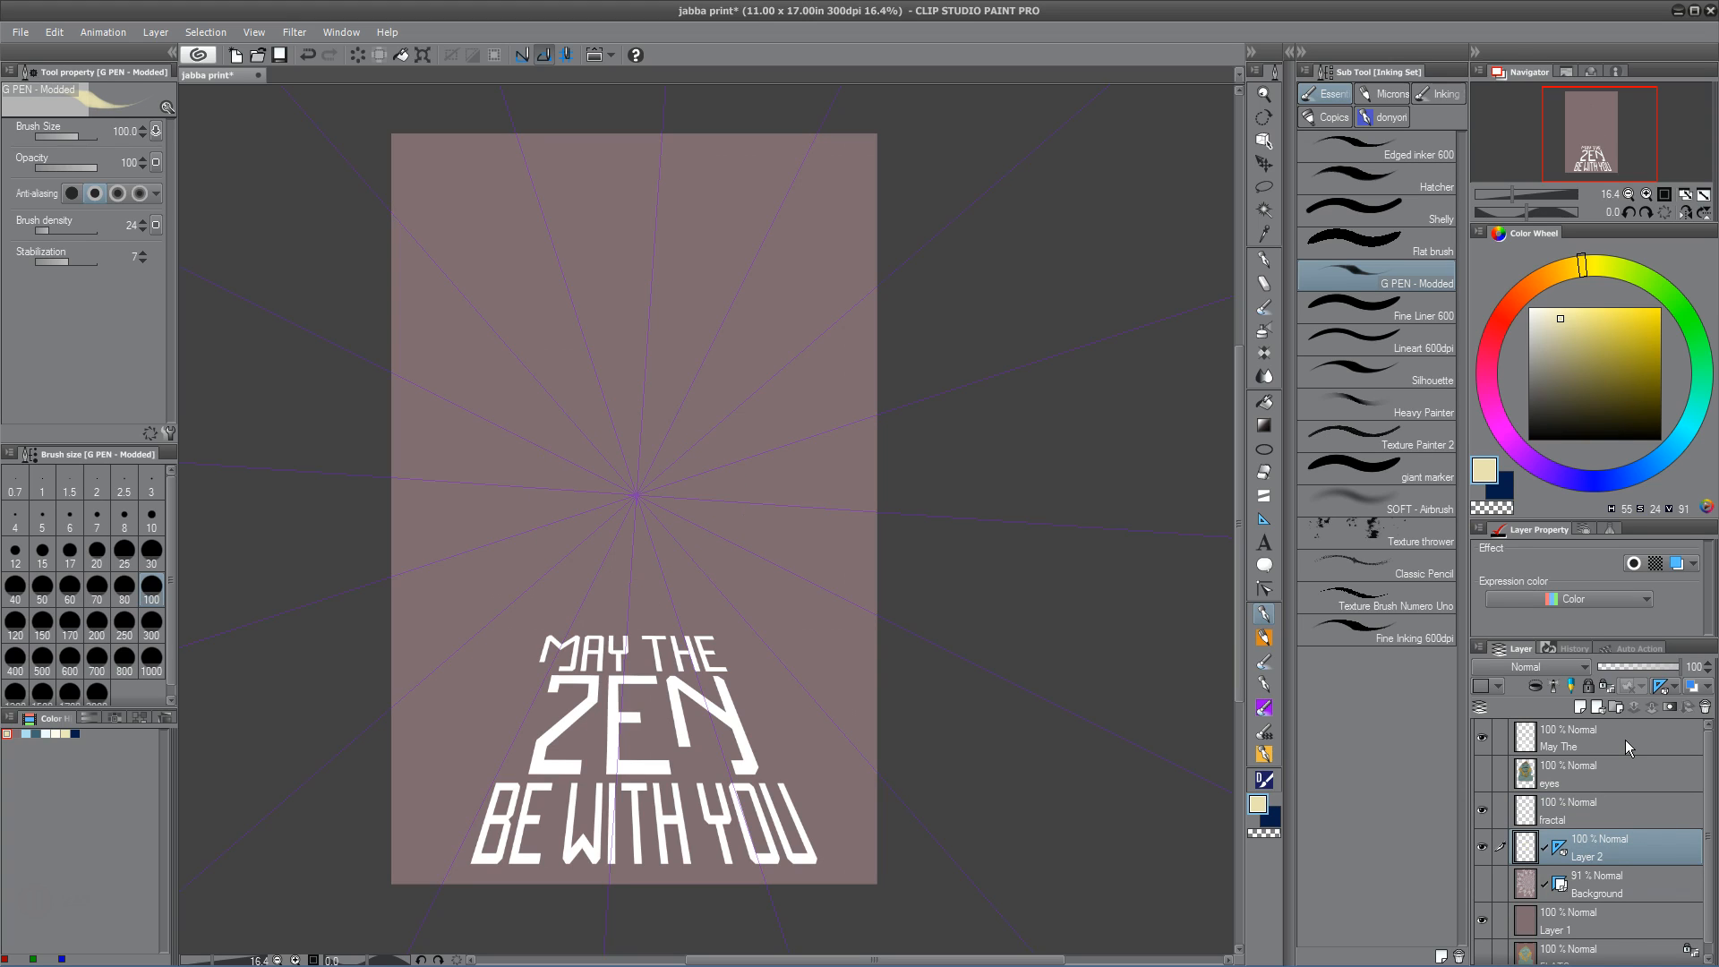
Add a raster layer above Layer 2 and set Layer 2's ruler to Show in All Layers
{"action": "key", "text": "ctrl+shift+n"}
{"action": "left_click", "coordinate": [1625, 879]}
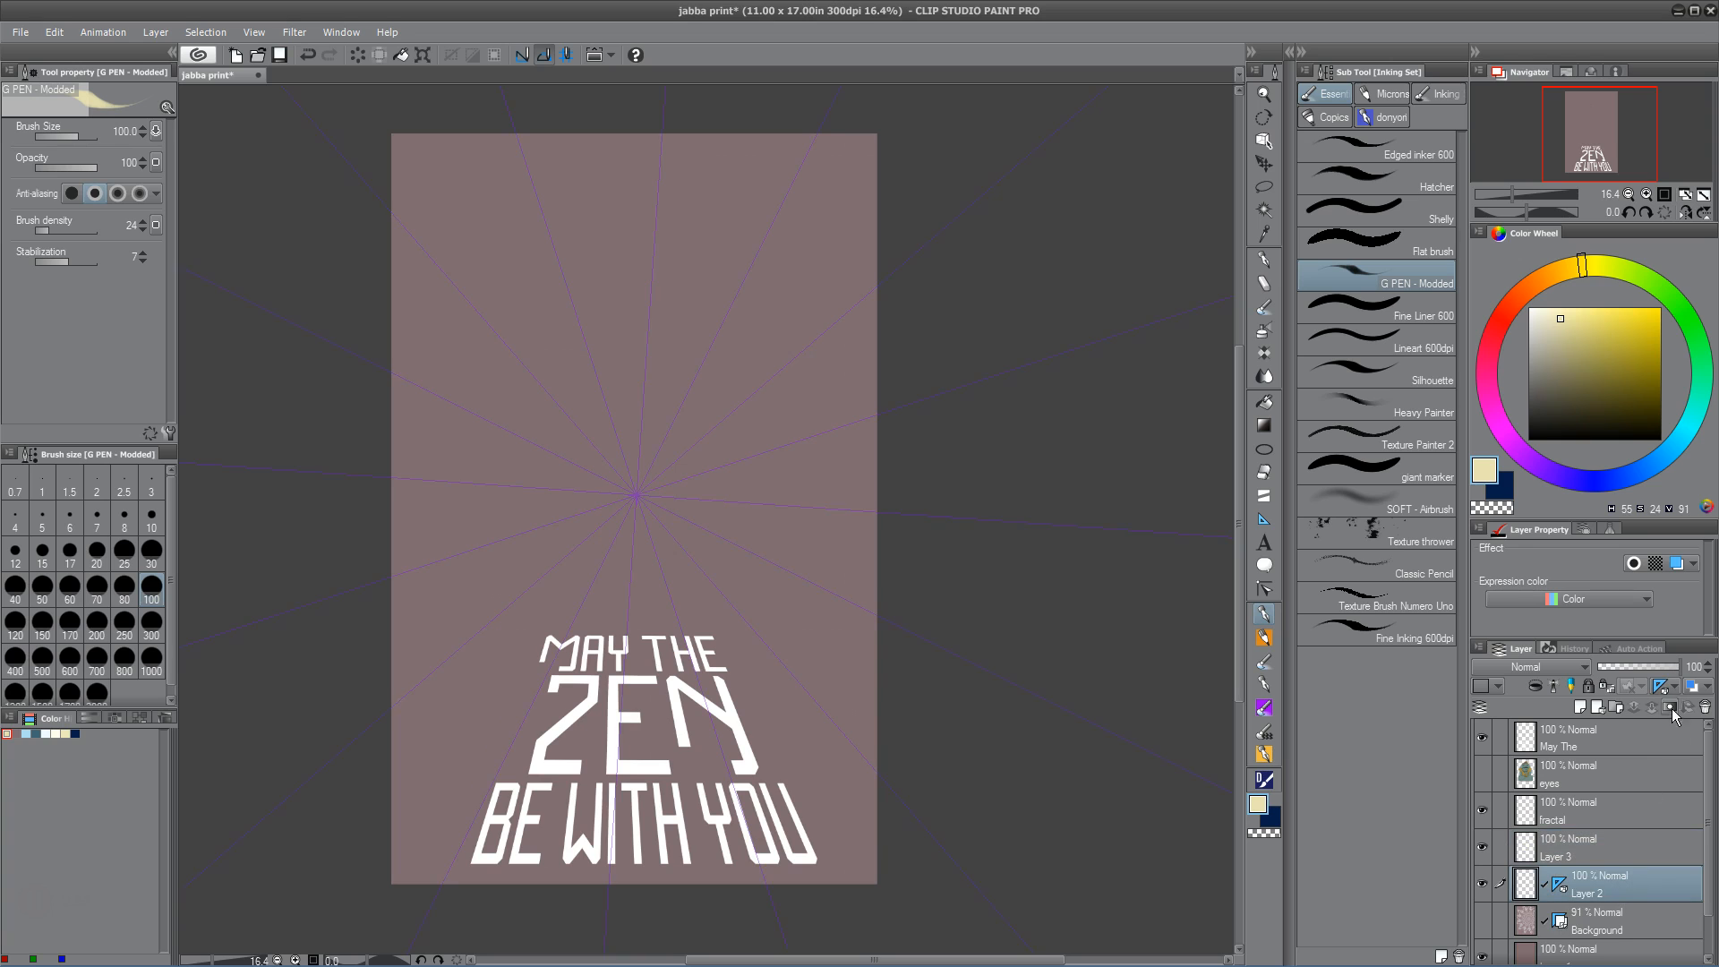
{"action": "left_click", "coordinate": [1667, 689]}
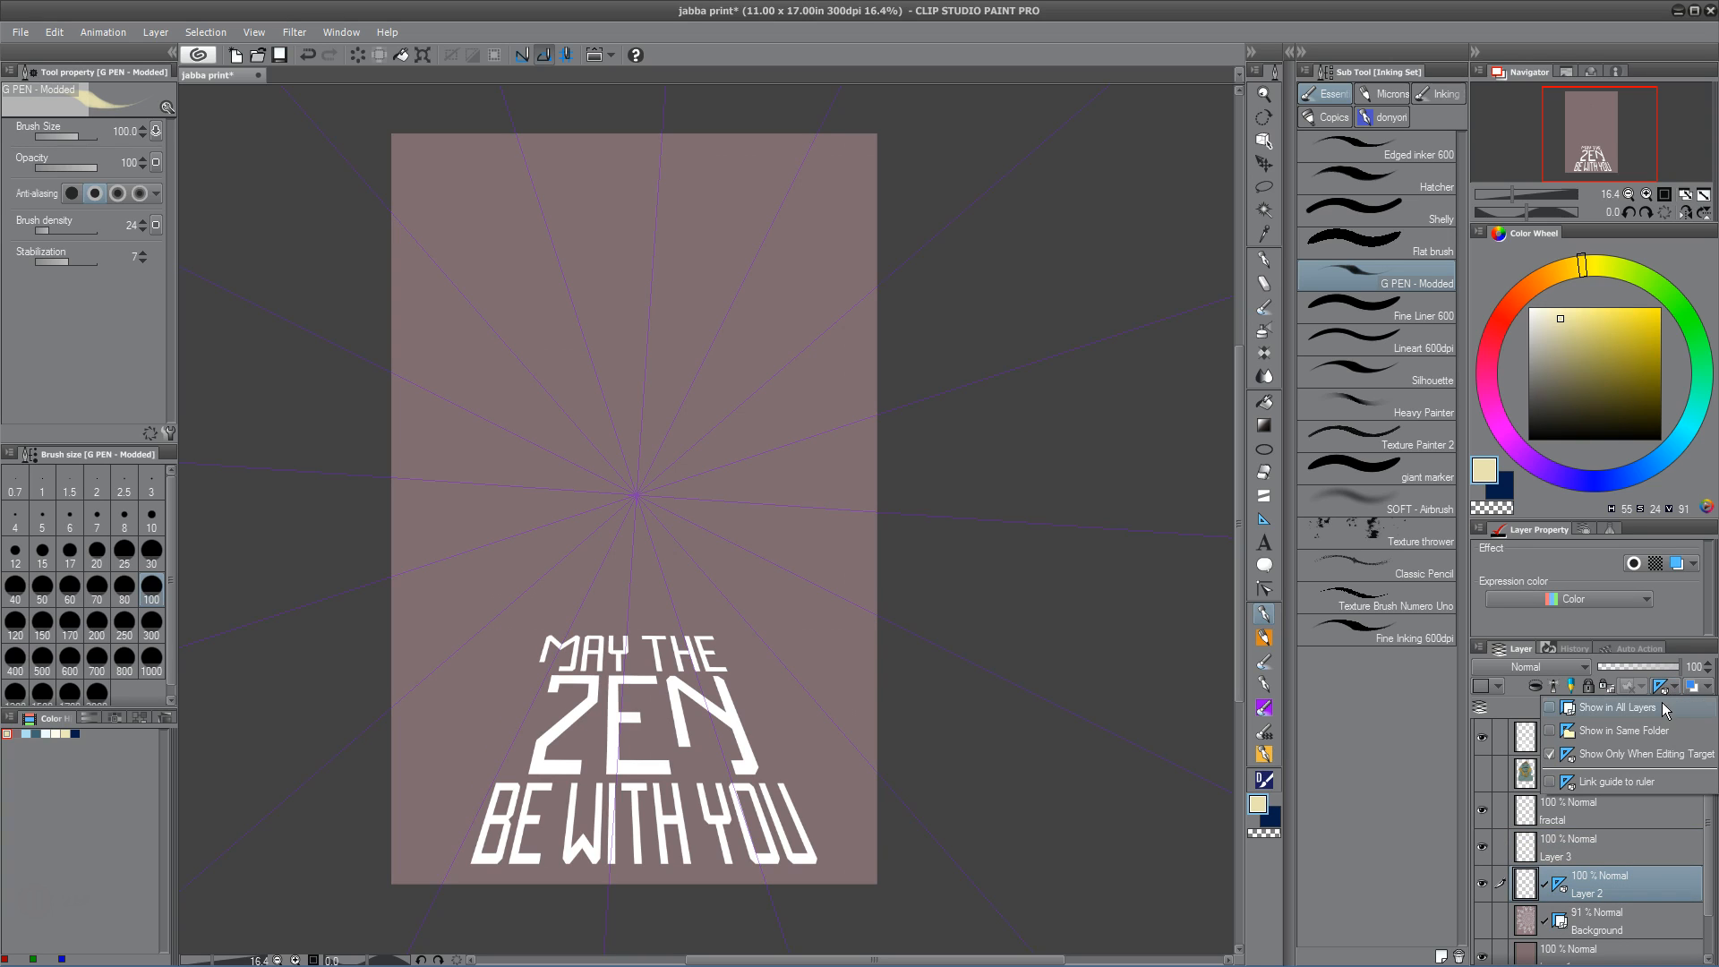
{"action": "left_click", "coordinate": [1658, 707]}
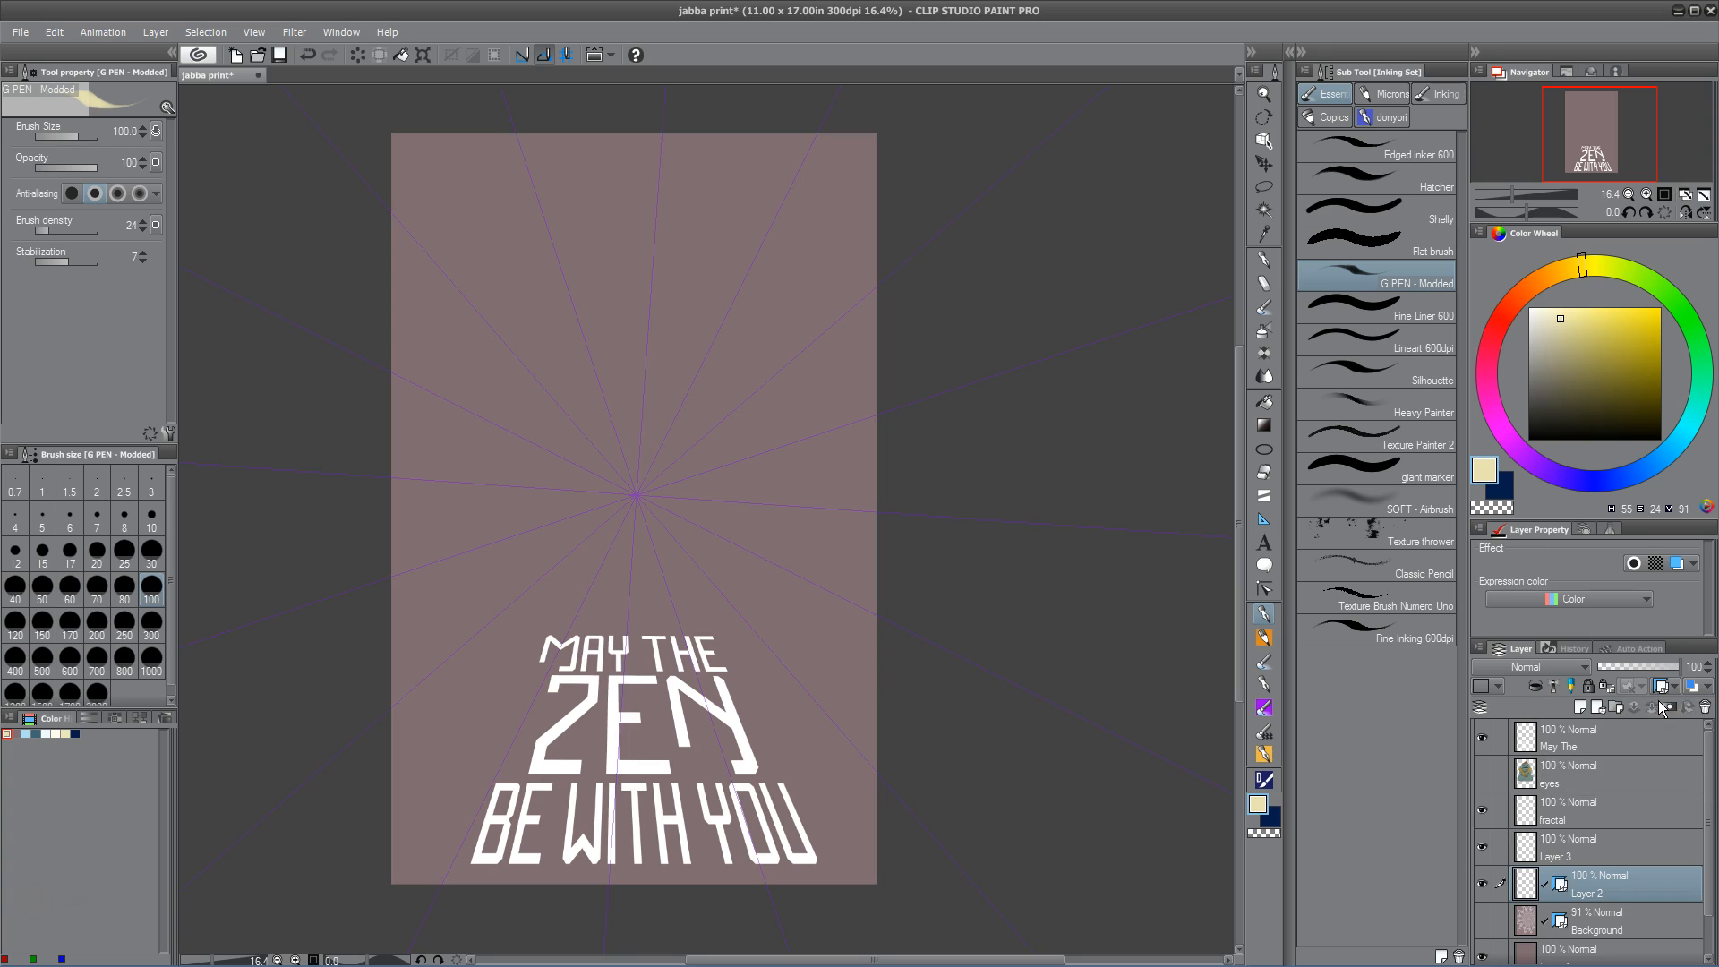
Check the shared ruler from the Layer 3 and fractal layers, and delete the spare Layer 3
{"action": "left_click", "coordinate": [1481, 883]}
{"action": "left_click", "coordinate": [1588, 847]}
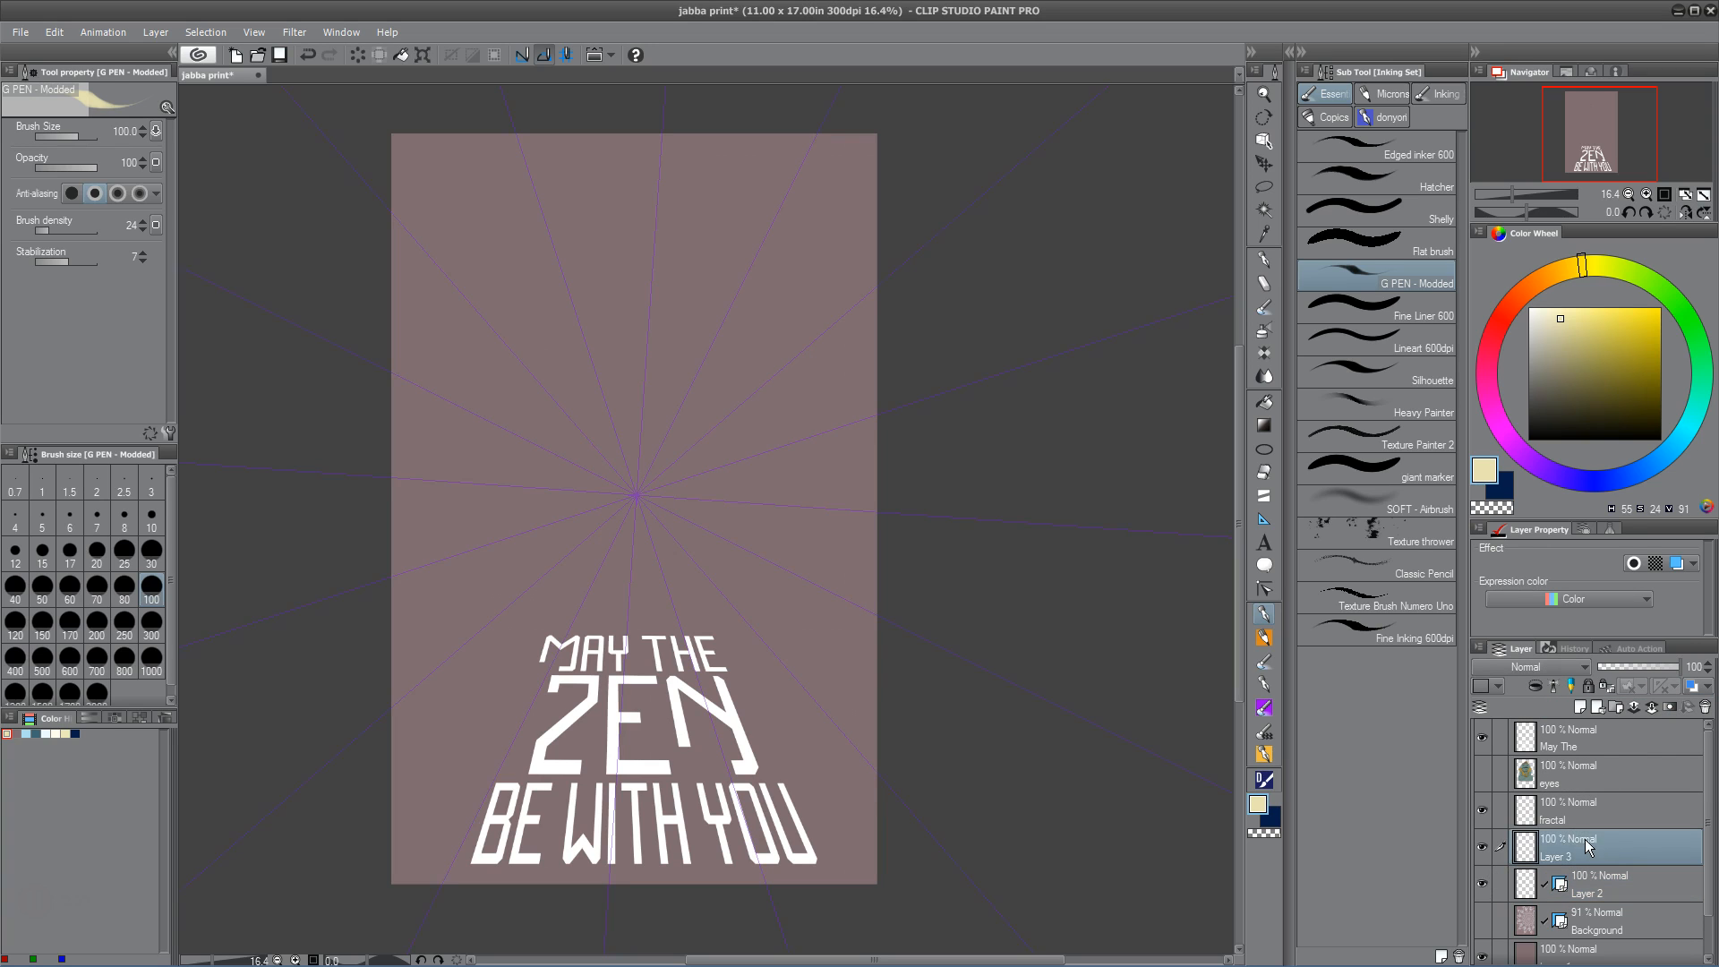
{"action": "left_click", "coordinate": [1567, 813]}
{"action": "left_click", "coordinate": [1491, 809]}
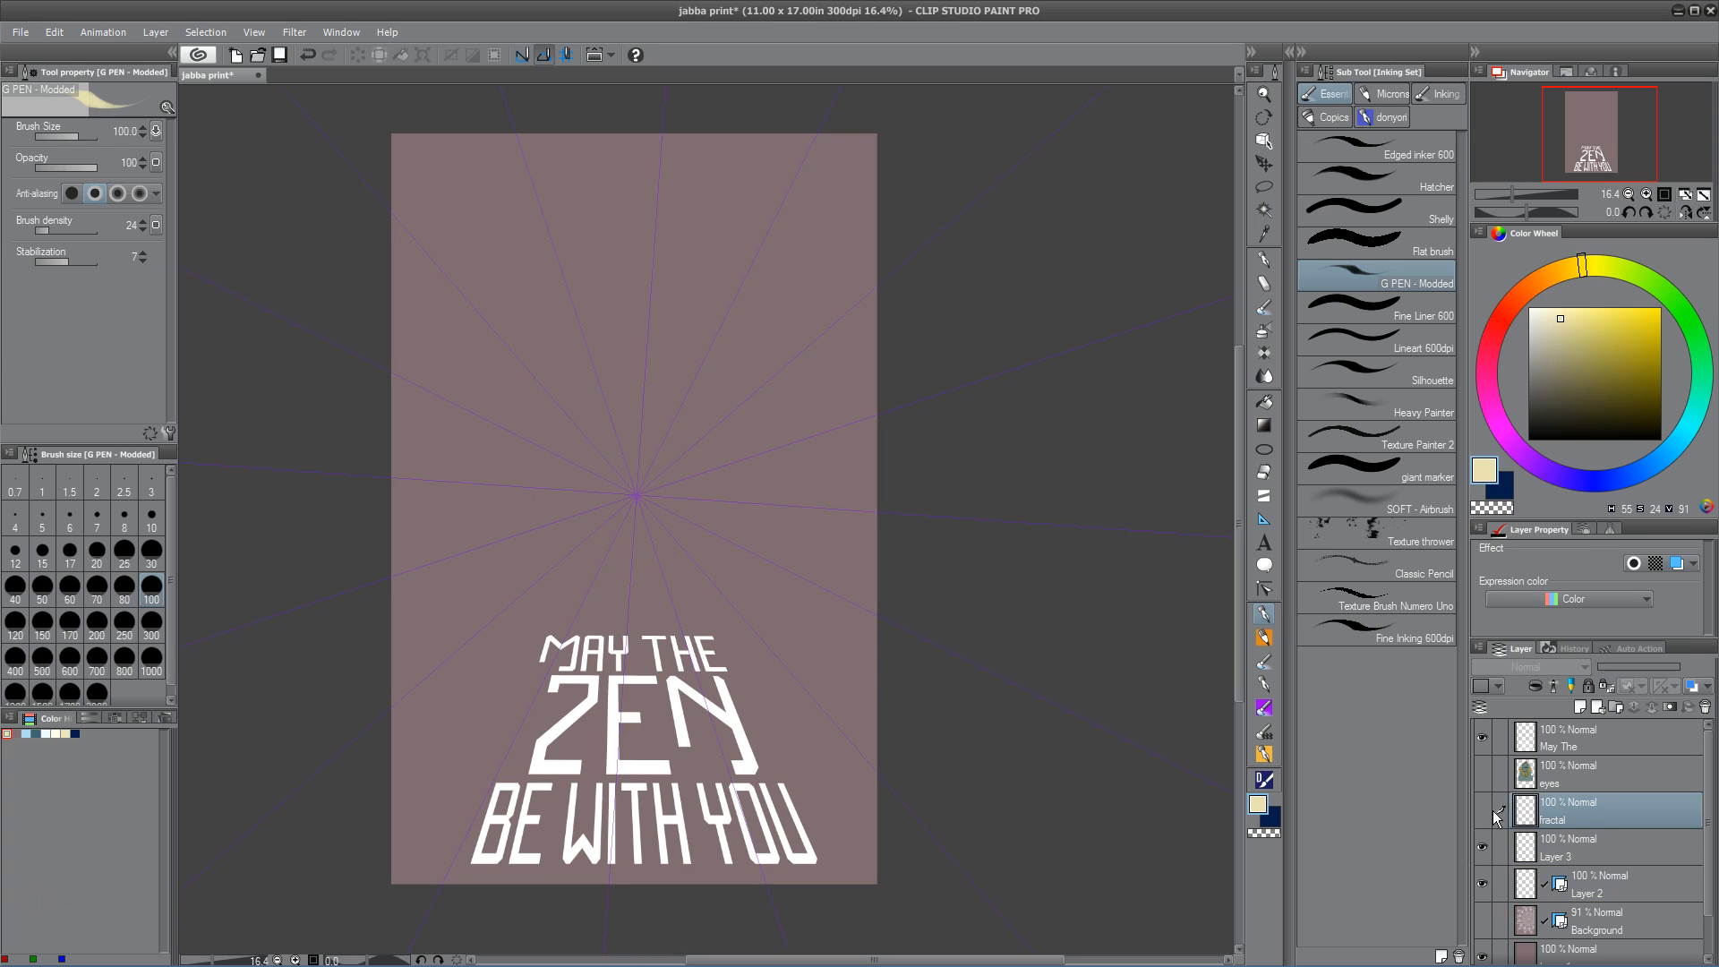
{"action": "left_click", "coordinate": [1593, 847]}
{"action": "right_click", "coordinate": [1593, 847]}
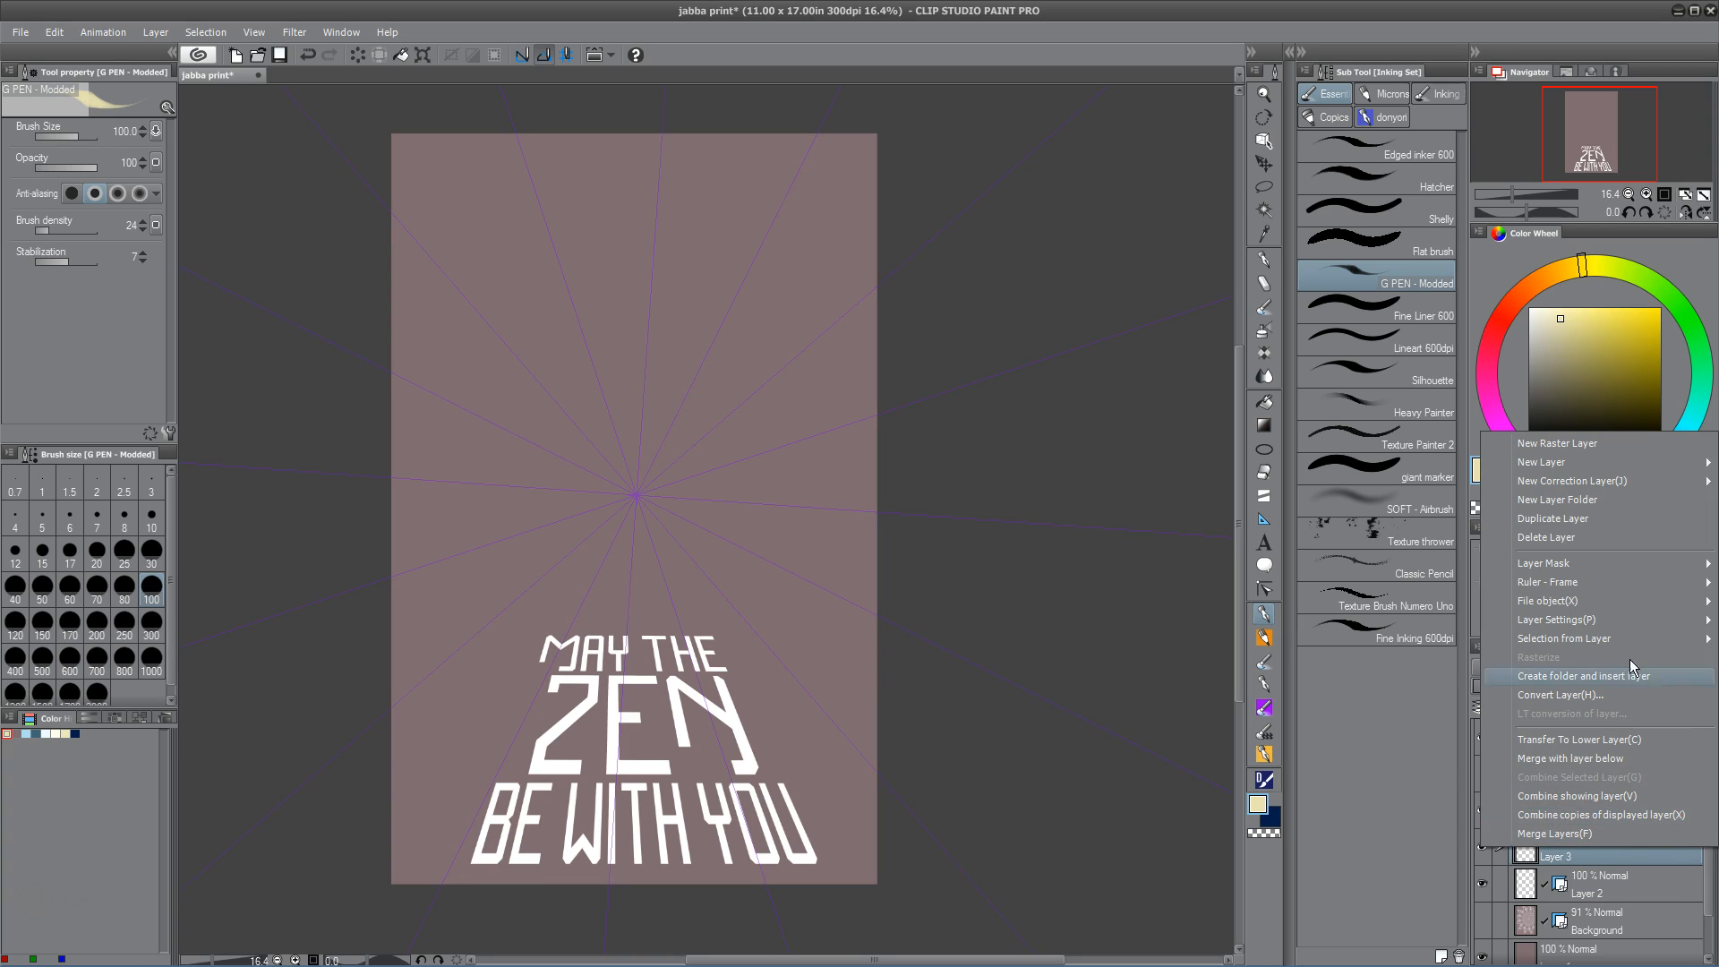
{"action": "left_click", "coordinate": [1616, 539]}
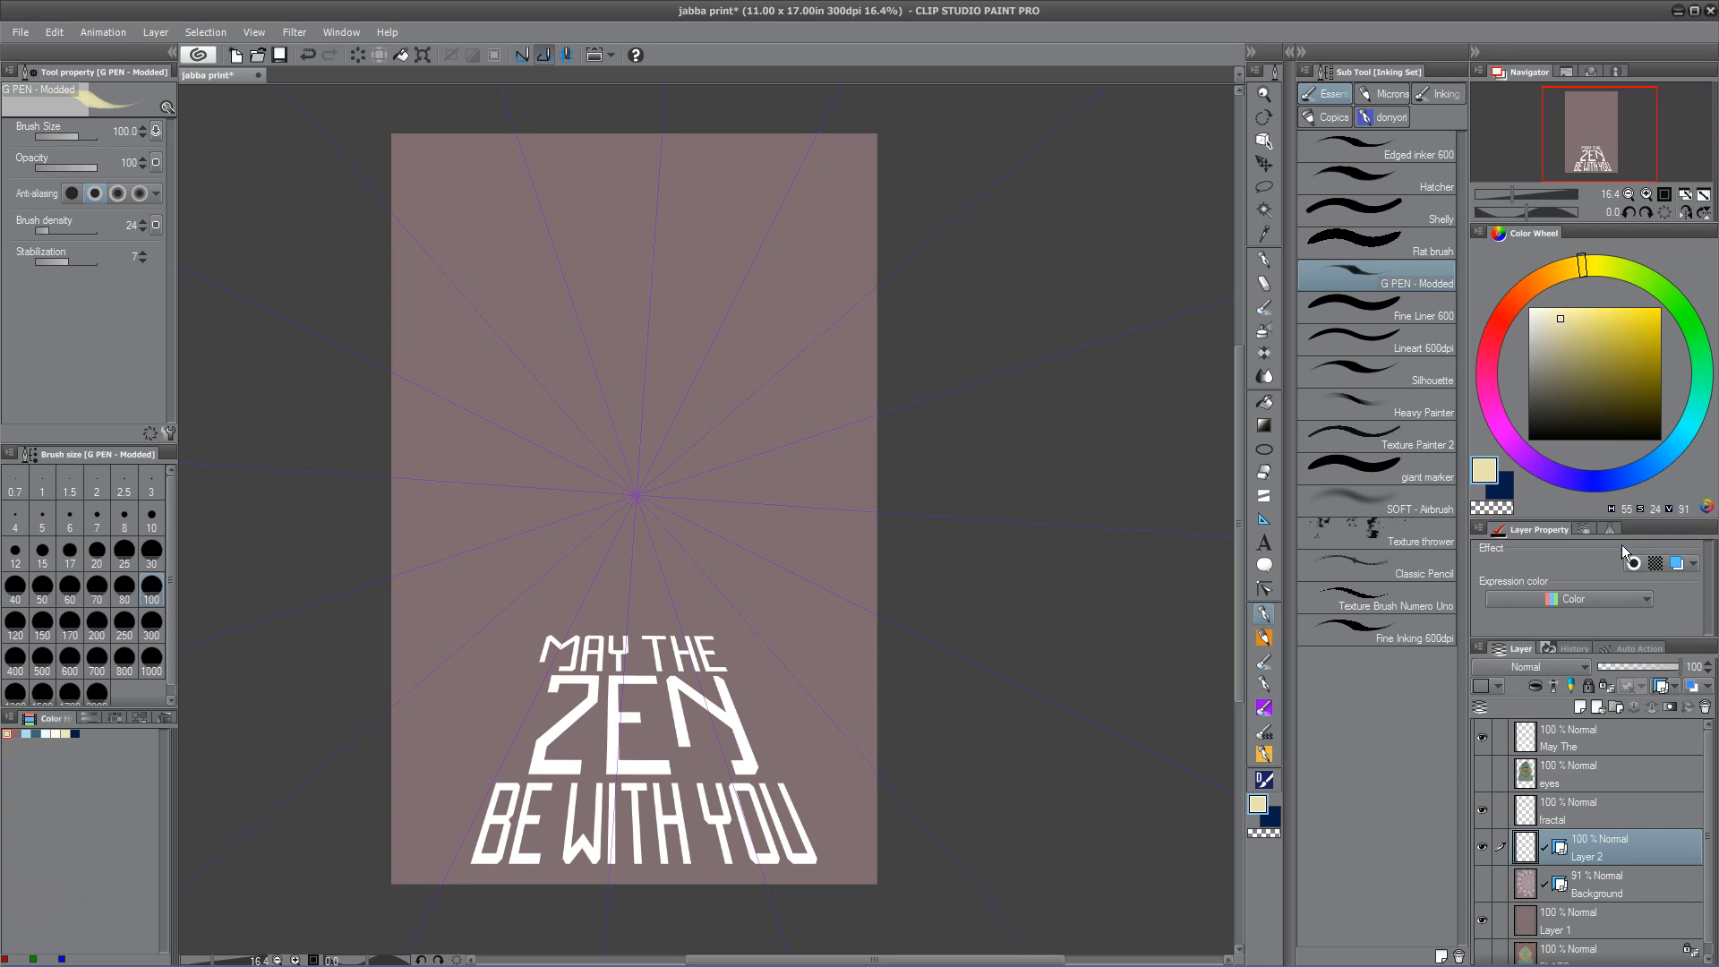
Draw a cream mandala of radiating petals and looping lines around the ruler's centre on the fractal layer, undoing the first trial stroke
{"action": "left_click", "coordinate": [1592, 820]}
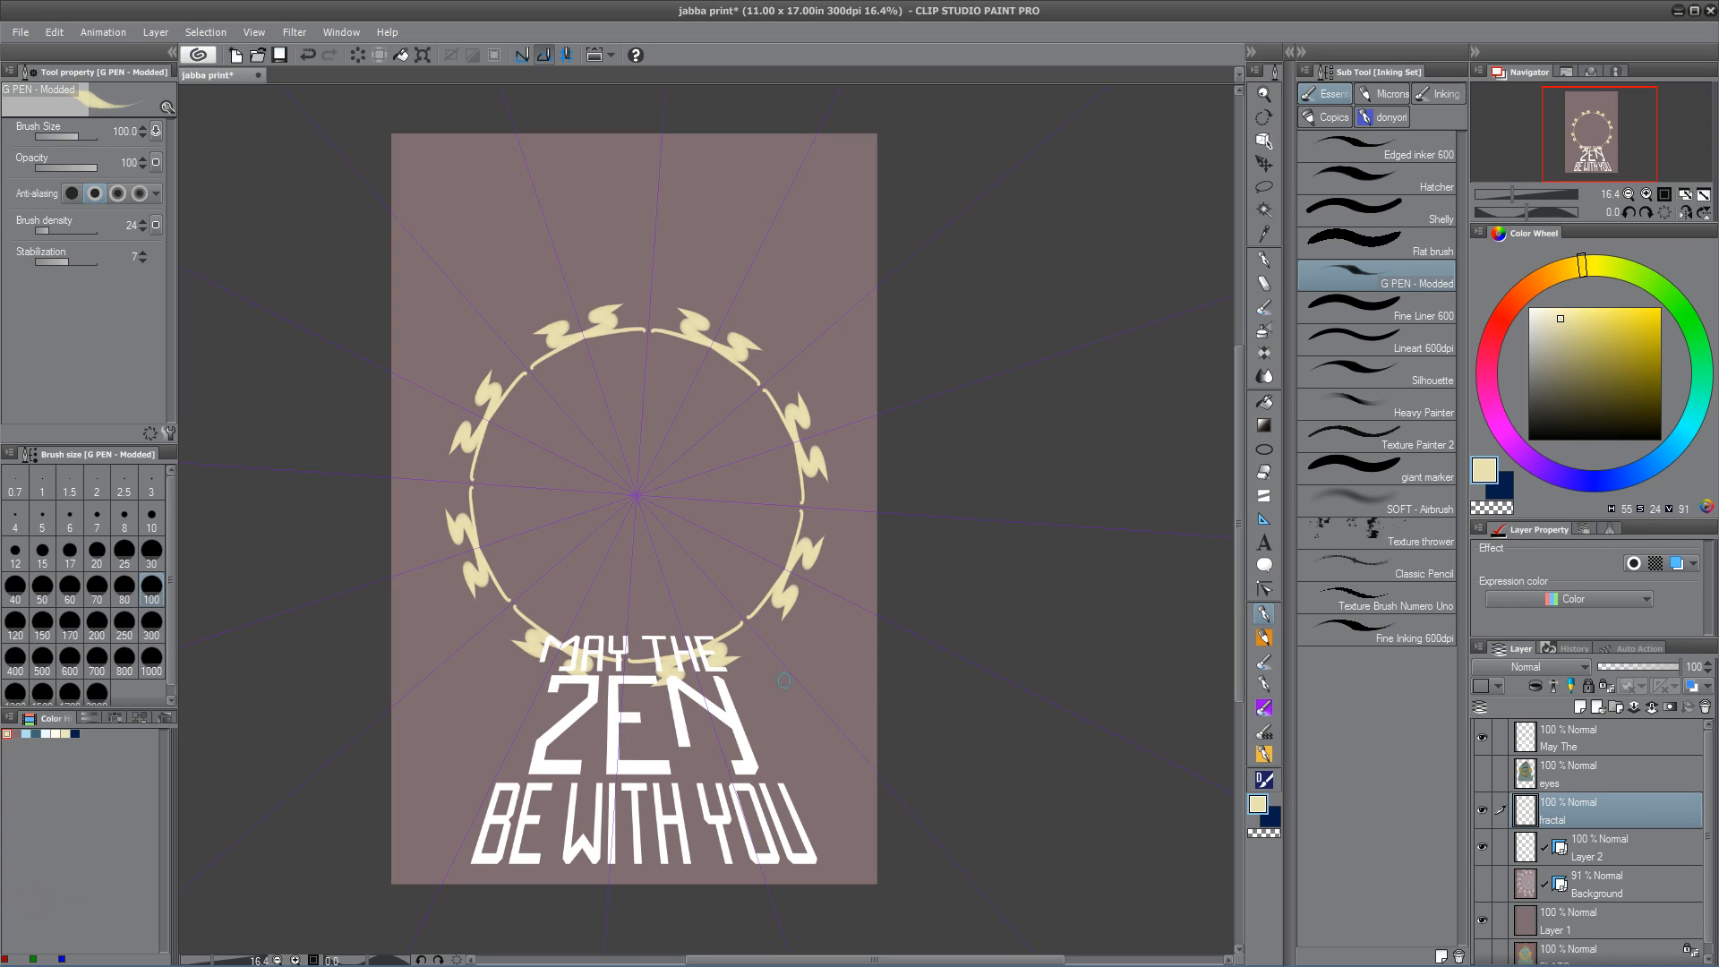
{"action": "key", "text": "ctrl+z"}
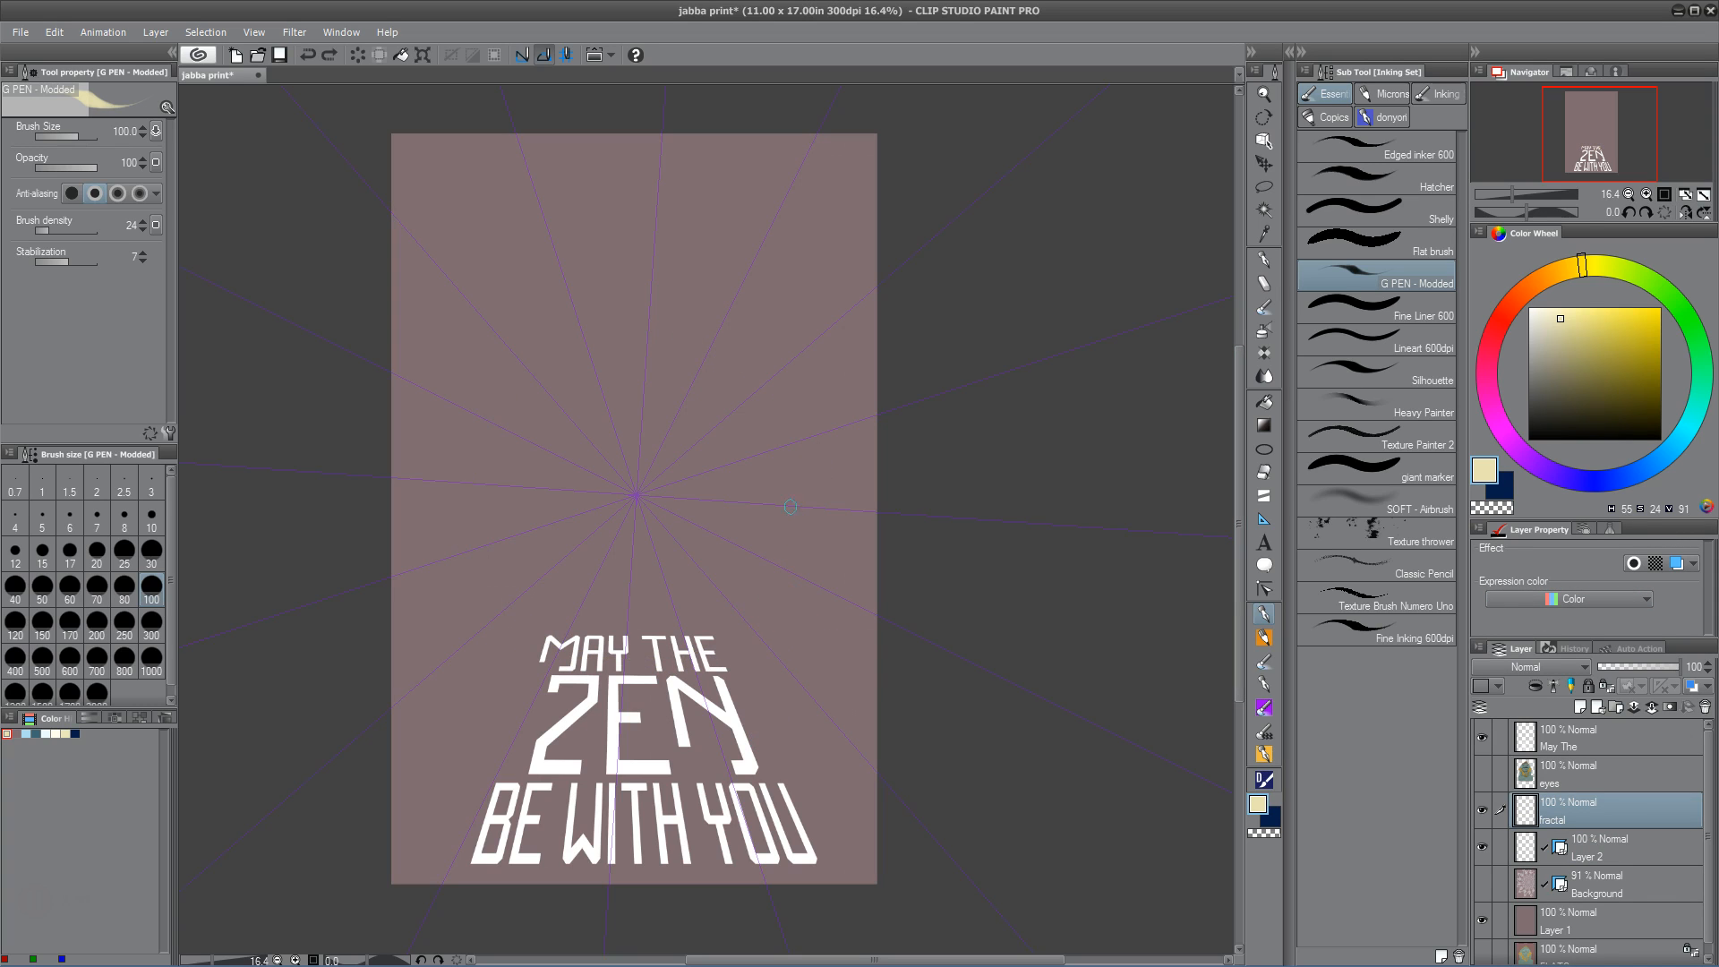
{"action": "mouse_move", "coordinate": [744, 432]}
{"action": "left_mouse_down"}
{"action": "mouse_move", "coordinate": [785, 402]}
{"action": "mouse_move", "coordinate": [773, 431]}
{"action": "mouse_move", "coordinate": [686, 466]}
{"action": "mouse_move", "coordinate": [766, 420]}
{"action": "left_mouse_up"}
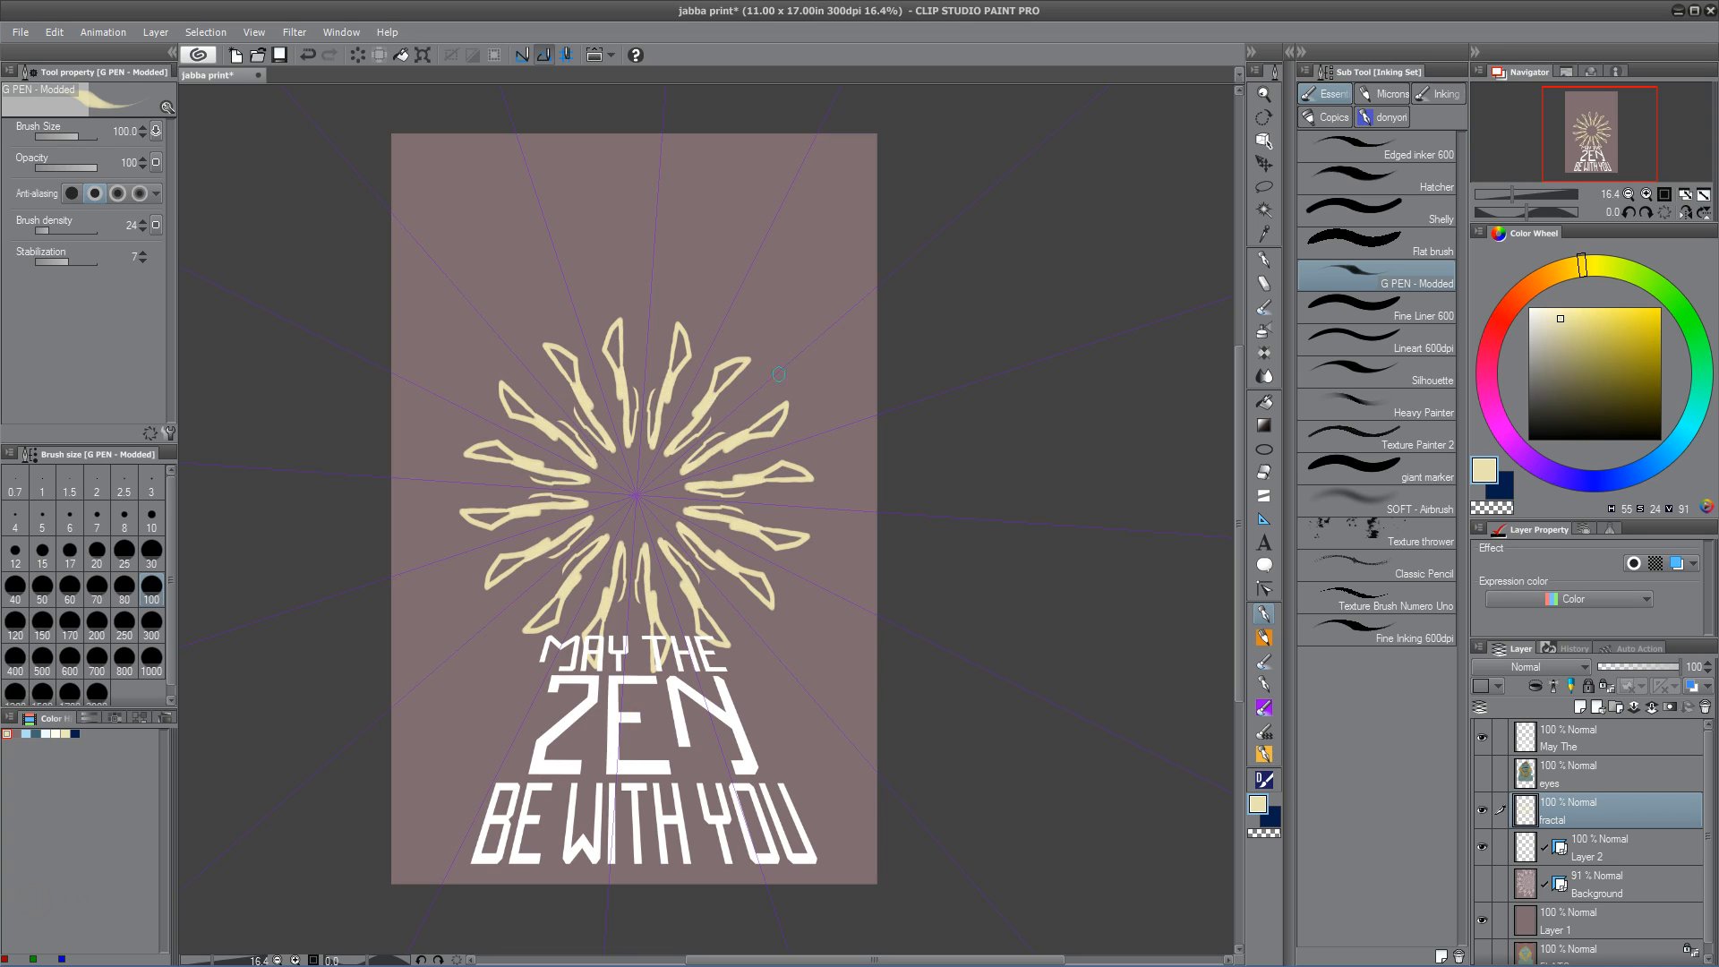
{"action": "mouse_move", "coordinate": [617, 511]}
{"action": "left_mouse_down"}
{"action": "mouse_move", "coordinate": [676, 477]}
{"action": "mouse_move", "coordinate": [688, 514]}
{"action": "mouse_move", "coordinate": [547, 612]}
{"action": "mouse_move", "coordinate": [733, 653]}
{"action": "mouse_move", "coordinate": [706, 600]}
{"action": "mouse_move", "coordinate": [503, 678]}
{"action": "mouse_move", "coordinate": [609, 707]}
{"action": "mouse_move", "coordinate": [727, 694]}
{"action": "mouse_move", "coordinate": [637, 748]}
{"action": "mouse_move", "coordinate": [785, 708]}
{"action": "mouse_move", "coordinate": [715, 762]}
{"action": "mouse_move", "coordinate": [764, 761]}
{"action": "mouse_move", "coordinate": [751, 730]}
{"action": "mouse_move", "coordinate": [785, 733]}
{"action": "mouse_move", "coordinate": [737, 732]}
{"action": "left_mouse_up"}
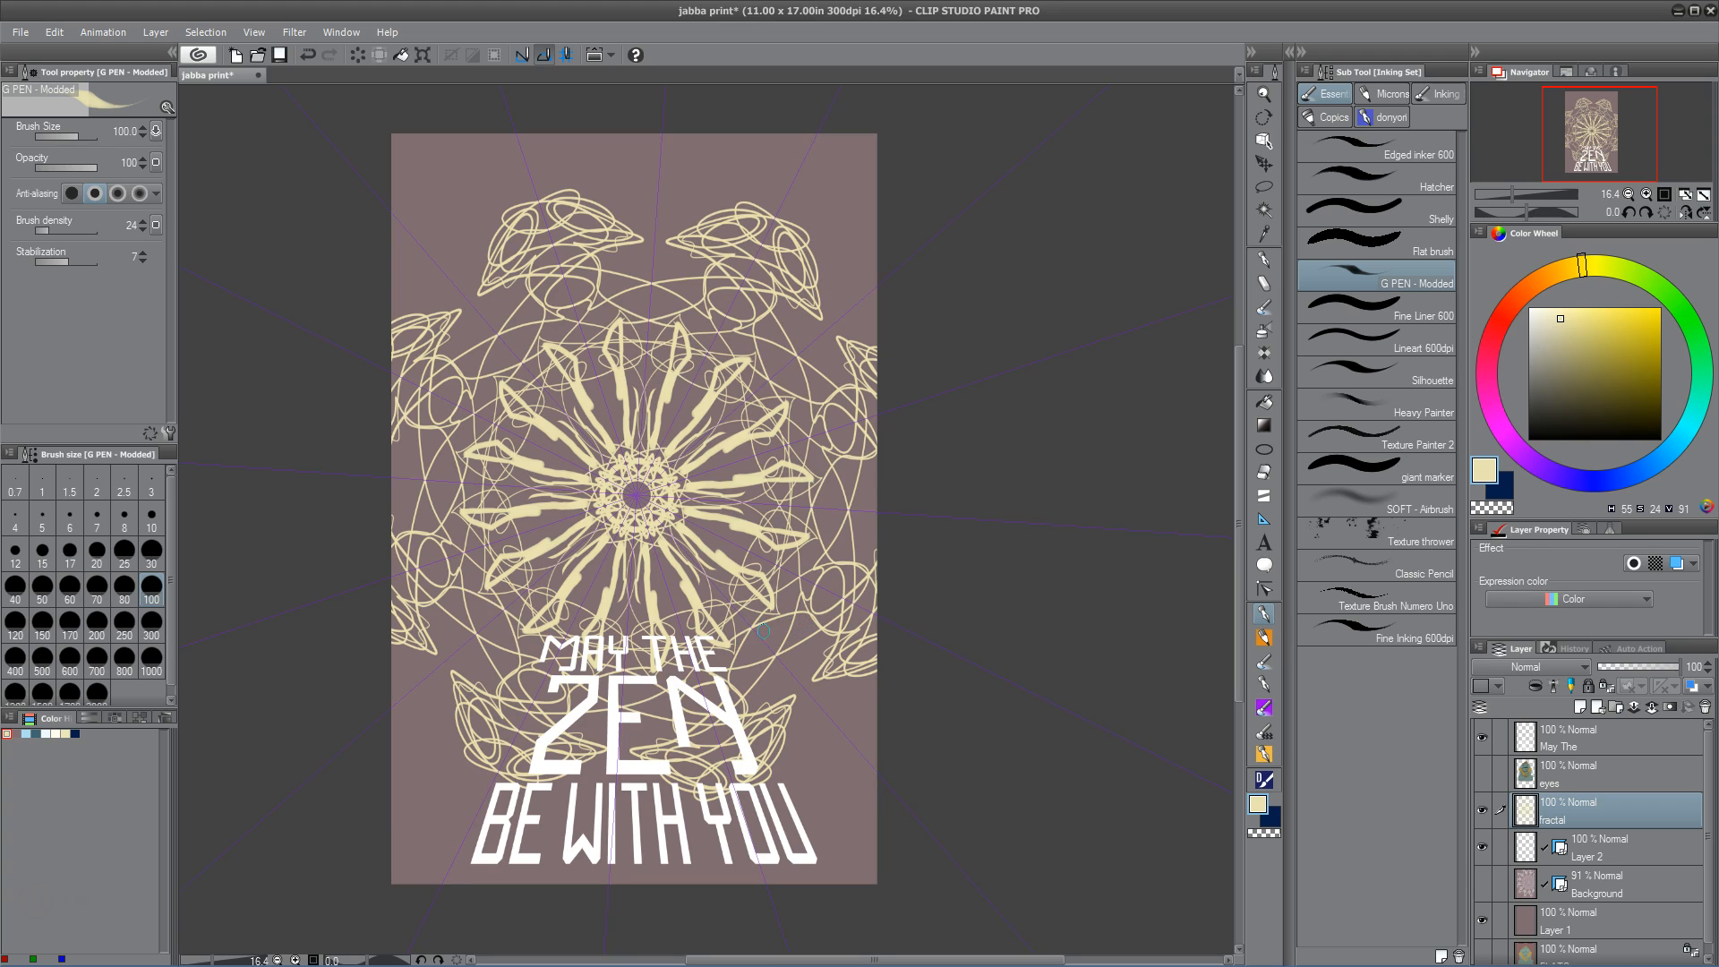
Add small zigzag and angular accent strokes around the mandala's outer edge
{"action": "mouse_move", "coordinate": [690, 211]}
{"action": "left_mouse_down"}
{"action": "mouse_move", "coordinate": [714, 183]}
{"action": "mouse_move", "coordinate": [744, 204]}
{"action": "left_mouse_up"}
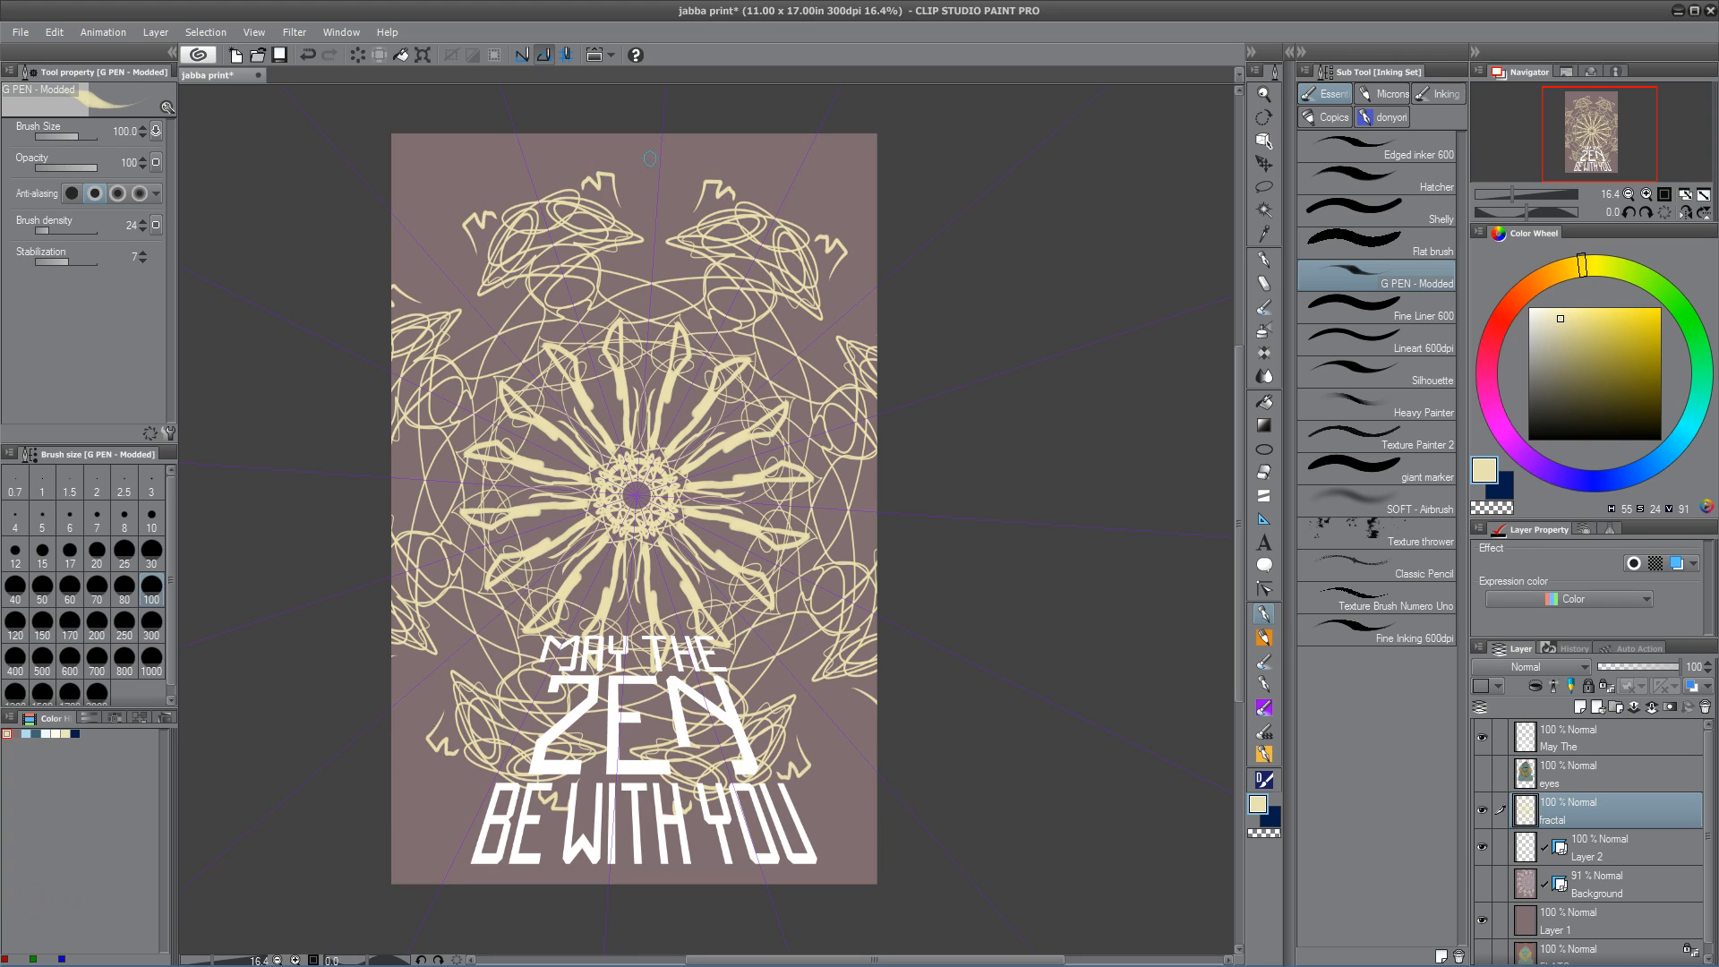
{"action": "left_click_drag", "start_coordinate": [630, 217], "coordinate": [633, 276]}
{"action": "mouse_move", "coordinate": [689, 190]}
{"action": "left_mouse_down"}
{"action": "mouse_move", "coordinate": [694, 159]}
{"action": "mouse_move", "coordinate": [729, 150]}
{"action": "mouse_move", "coordinate": [743, 172]}
{"action": "left_mouse_up"}
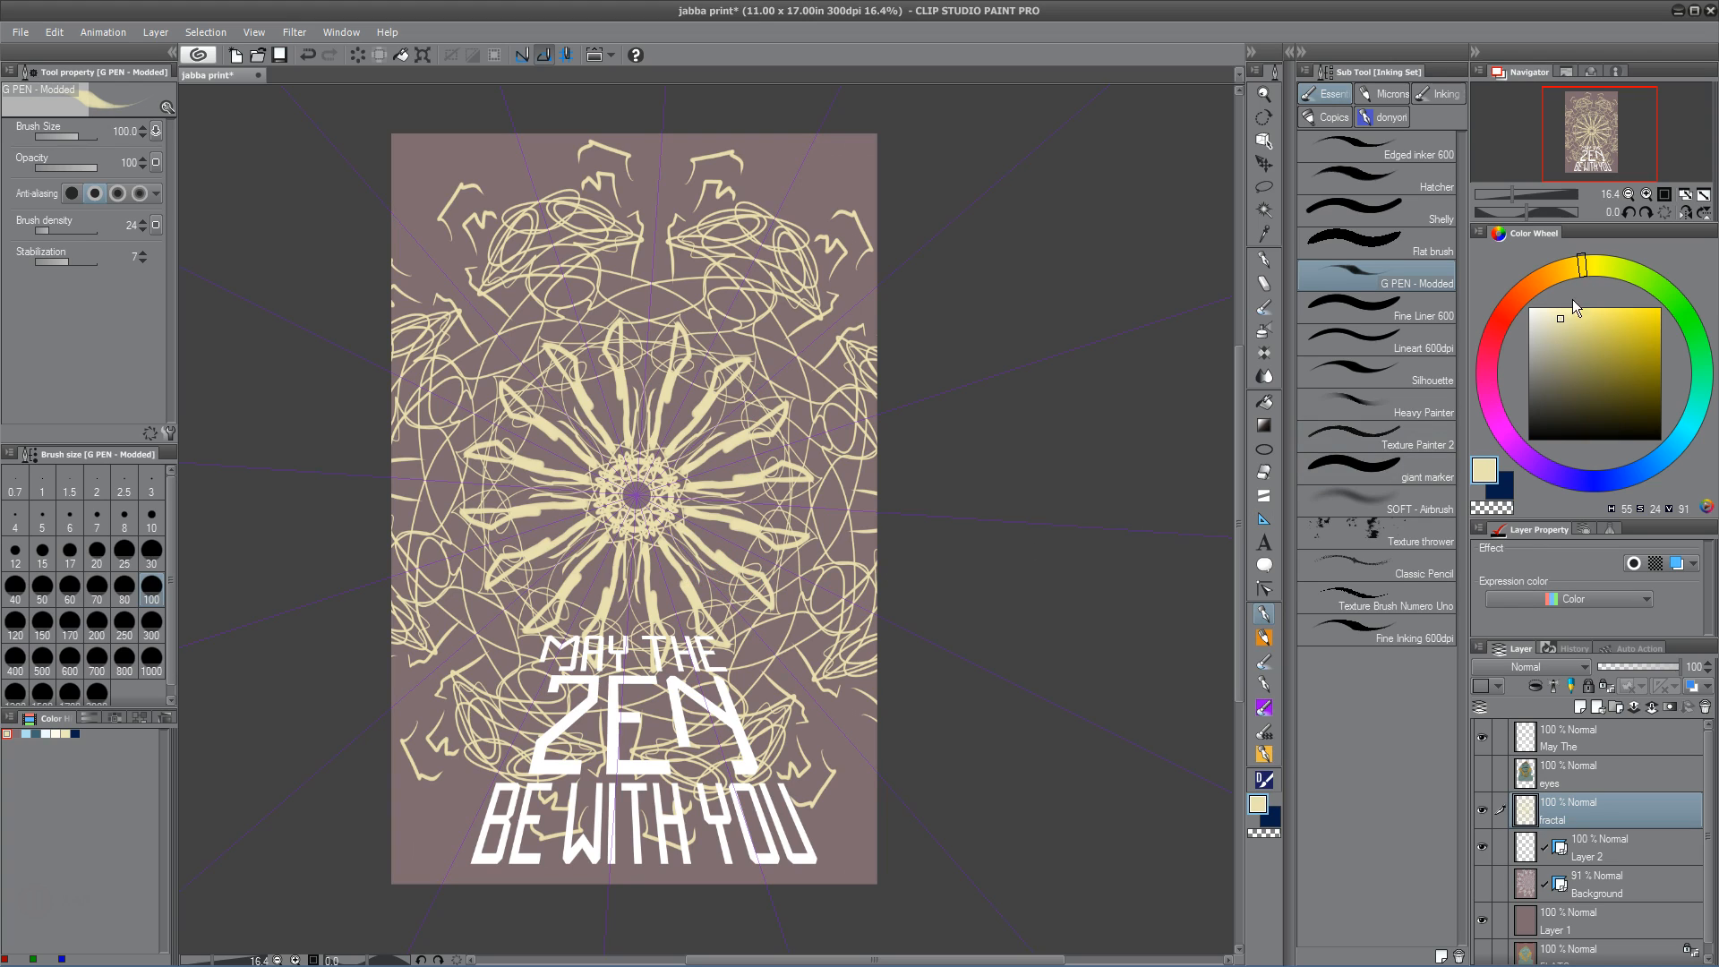
Spray a near-white glow over the mandala's centre and outer loops with the SOFT - Airbrush
{"action": "left_click", "coordinate": [1264, 616]}
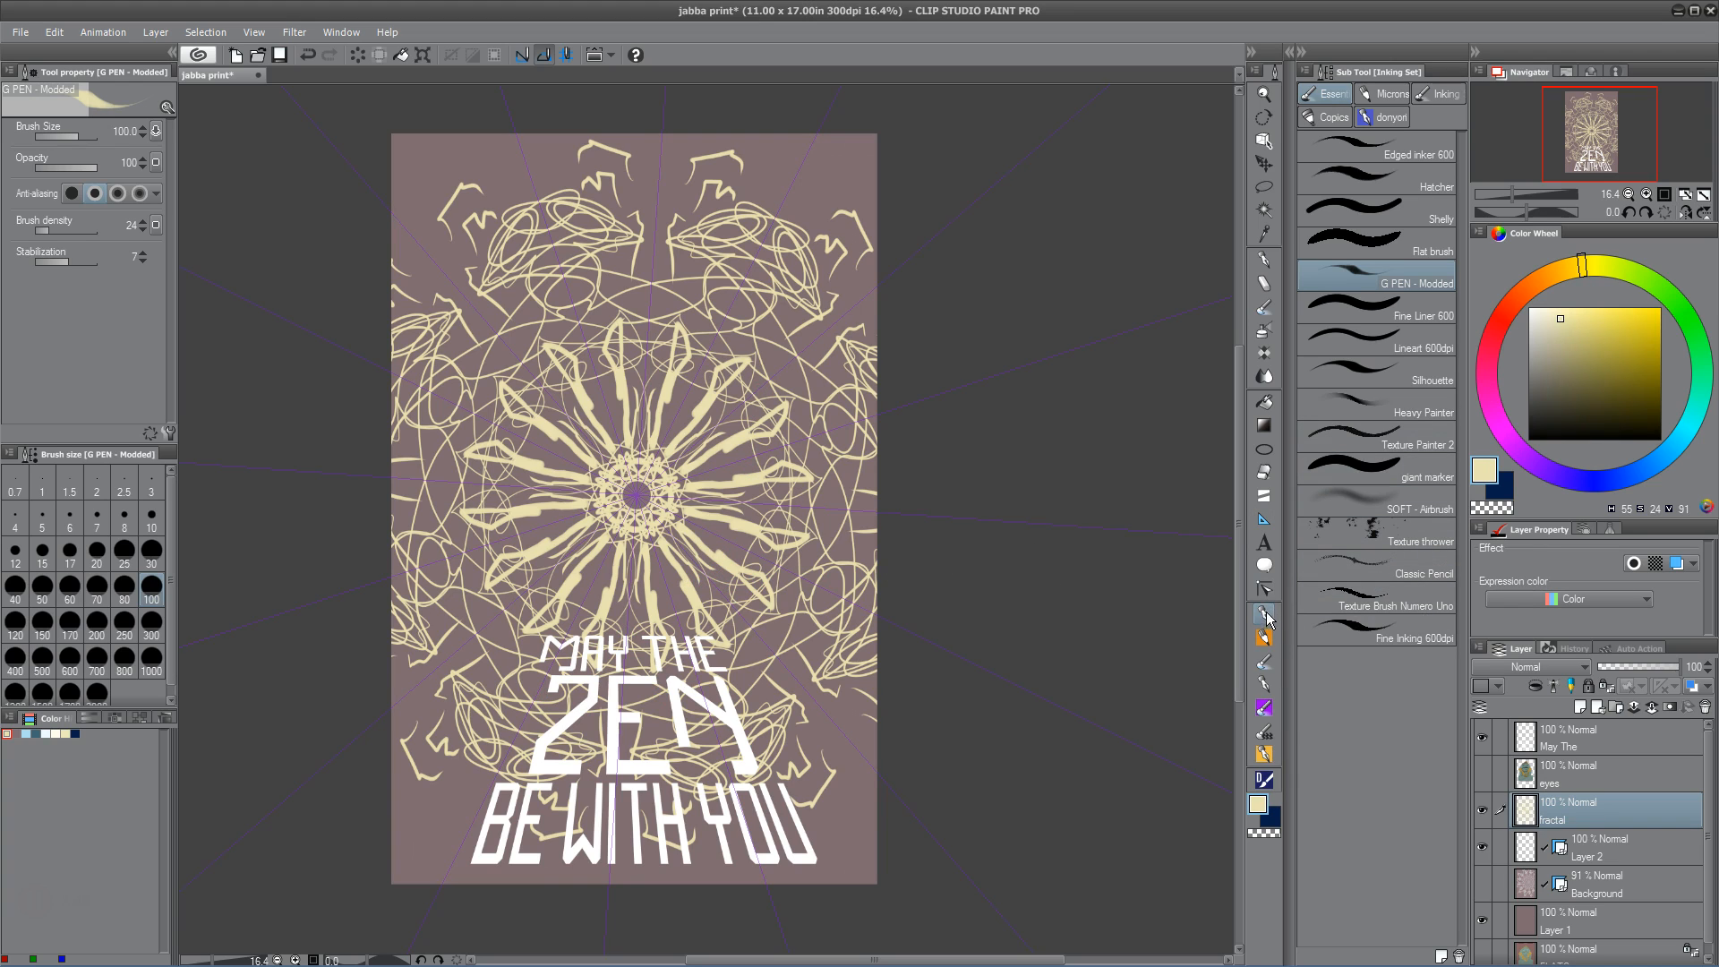
{"action": "left_click", "coordinate": [1416, 505]}
{"action": "left_click_drag", "start_coordinate": [1554, 320], "coordinate": [1544, 305]}
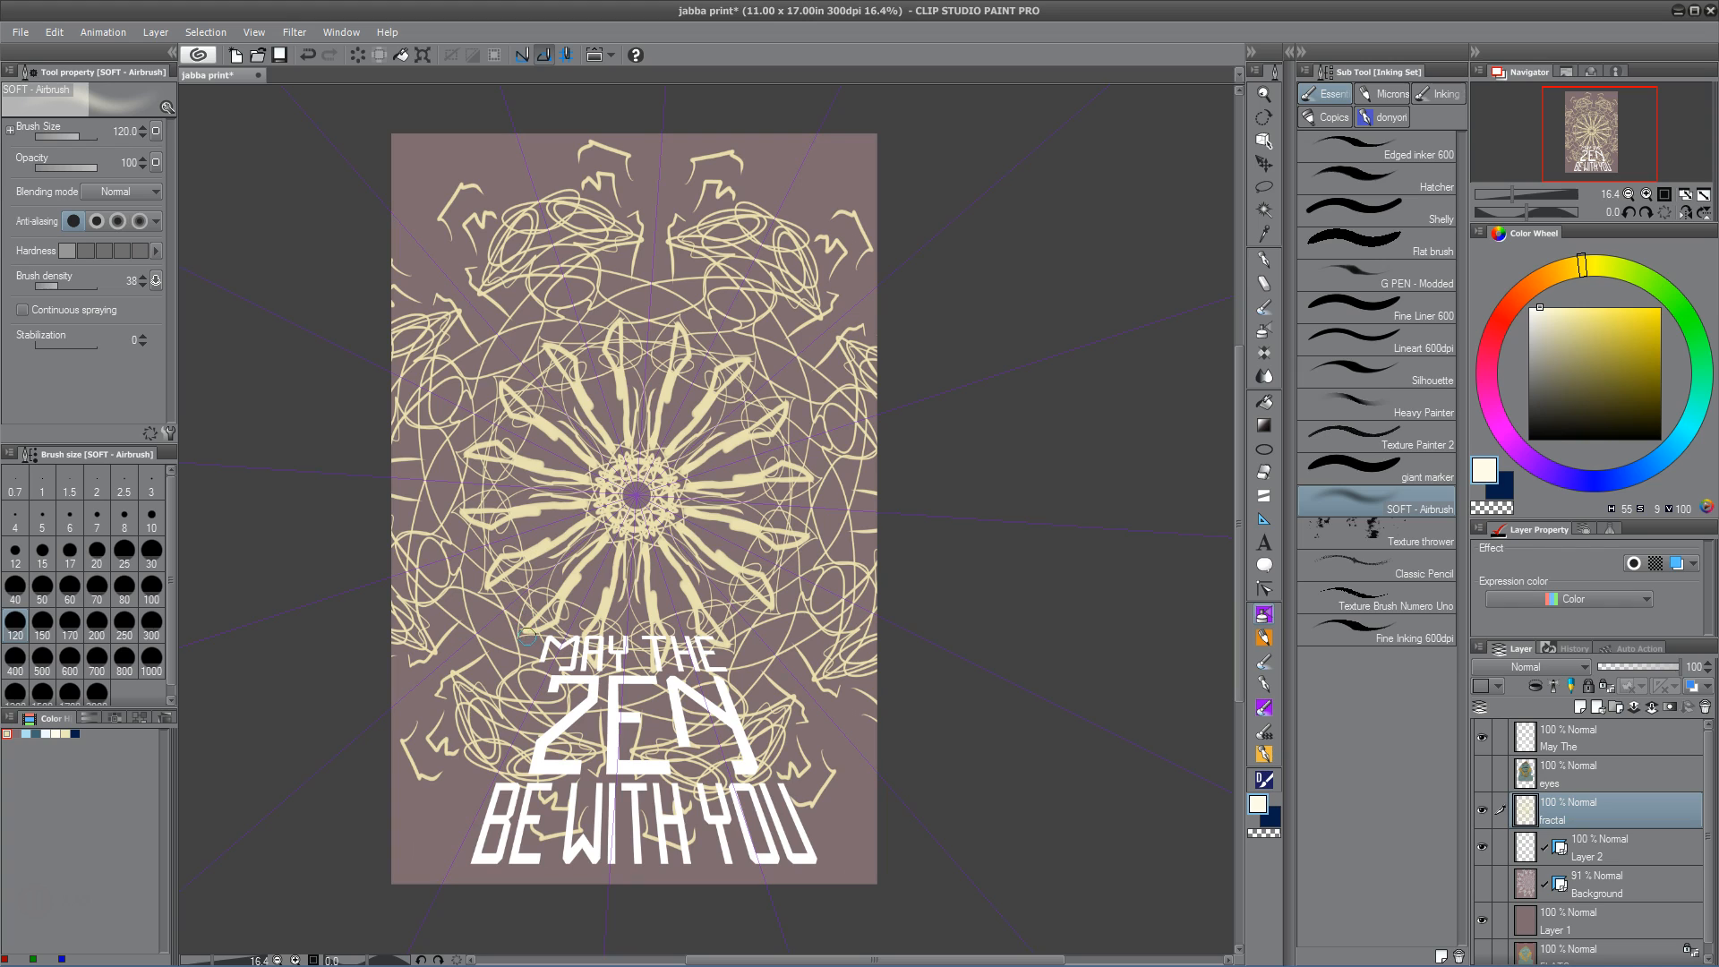
{"action": "left_click_drag", "start_coordinate": [606, 490], "coordinate": [649, 502]}
{"action": "mouse_move", "coordinate": [546, 421]}
{"action": "left_mouse_down"}
{"action": "mouse_move", "coordinate": [467, 372]}
{"action": "mouse_move", "coordinate": [498, 363]}
{"action": "mouse_move", "coordinate": [489, 337]}
{"action": "mouse_move", "coordinate": [462, 384]}
{"action": "mouse_move", "coordinate": [407, 328]}
{"action": "mouse_move", "coordinate": [375, 348]}
{"action": "mouse_move", "coordinate": [440, 319]}
{"action": "mouse_move", "coordinate": [378, 313]}
{"action": "mouse_move", "coordinate": [336, 244]}
{"action": "left_mouse_up"}
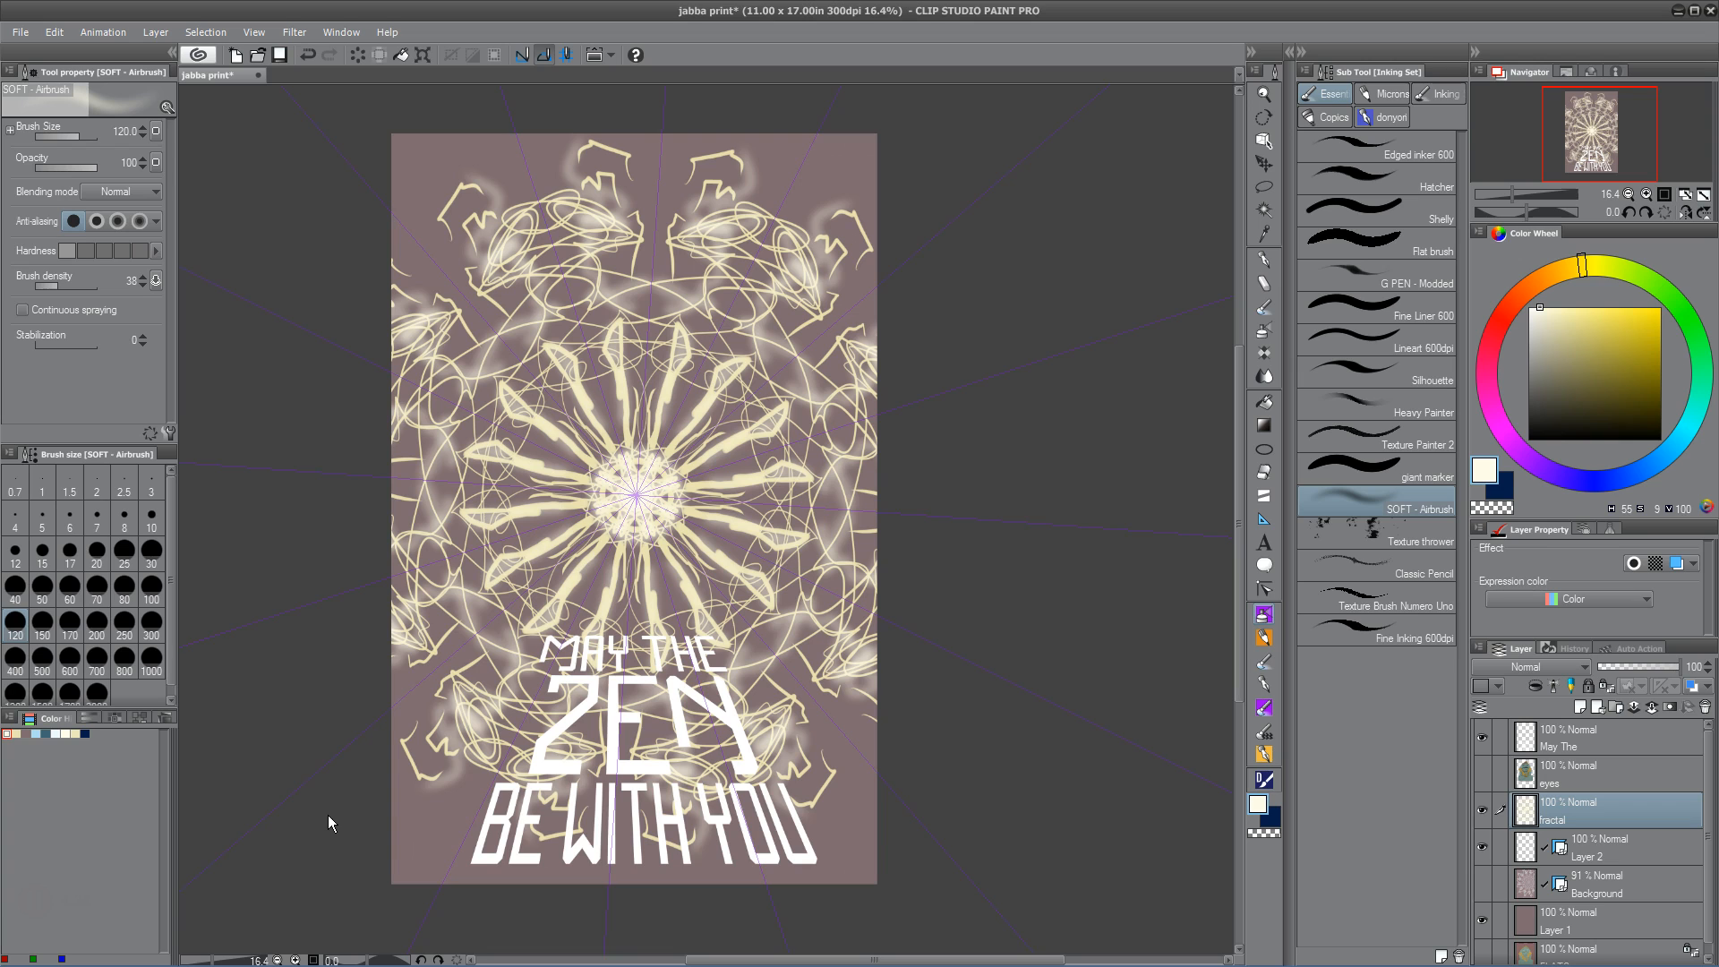
Show the eyes layer again and hide Layer 2 with its ruler
{"action": "left_click", "coordinate": [1481, 773]}
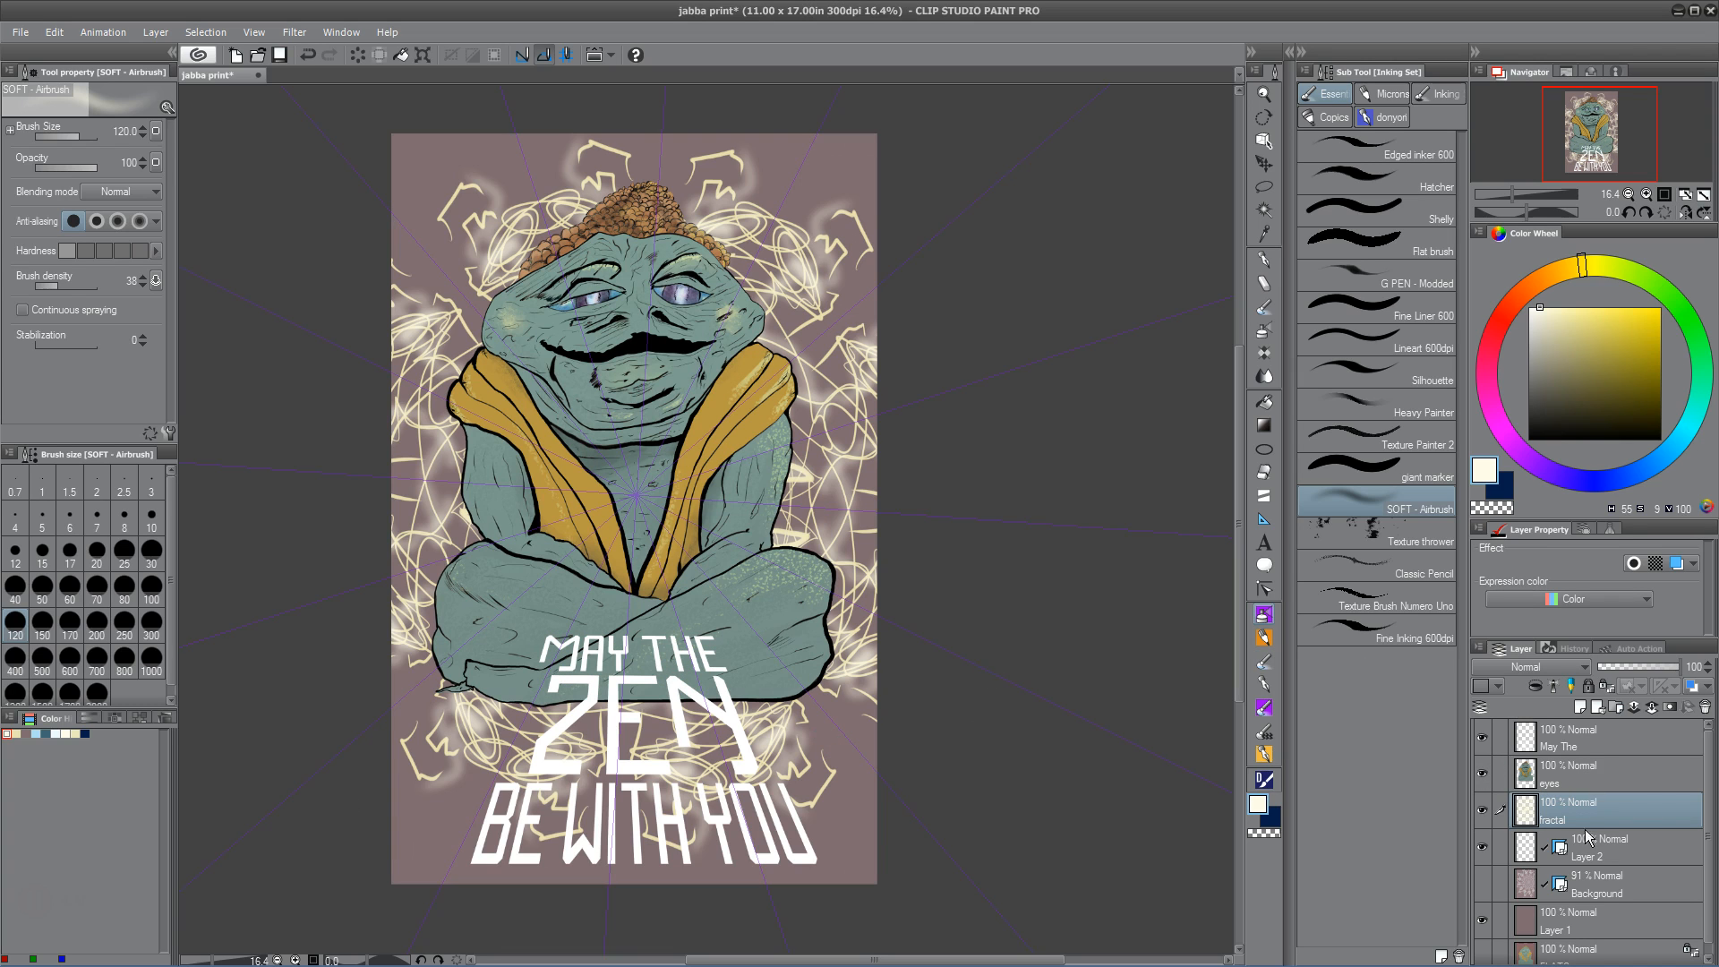
{"action": "left_click", "coordinate": [1482, 846]}
Transform the fractal layer, pulling its lower corners inward and its upper corners outward and down to tilt the mandala in perspective
{"action": "key", "text": "ctrl+t"}
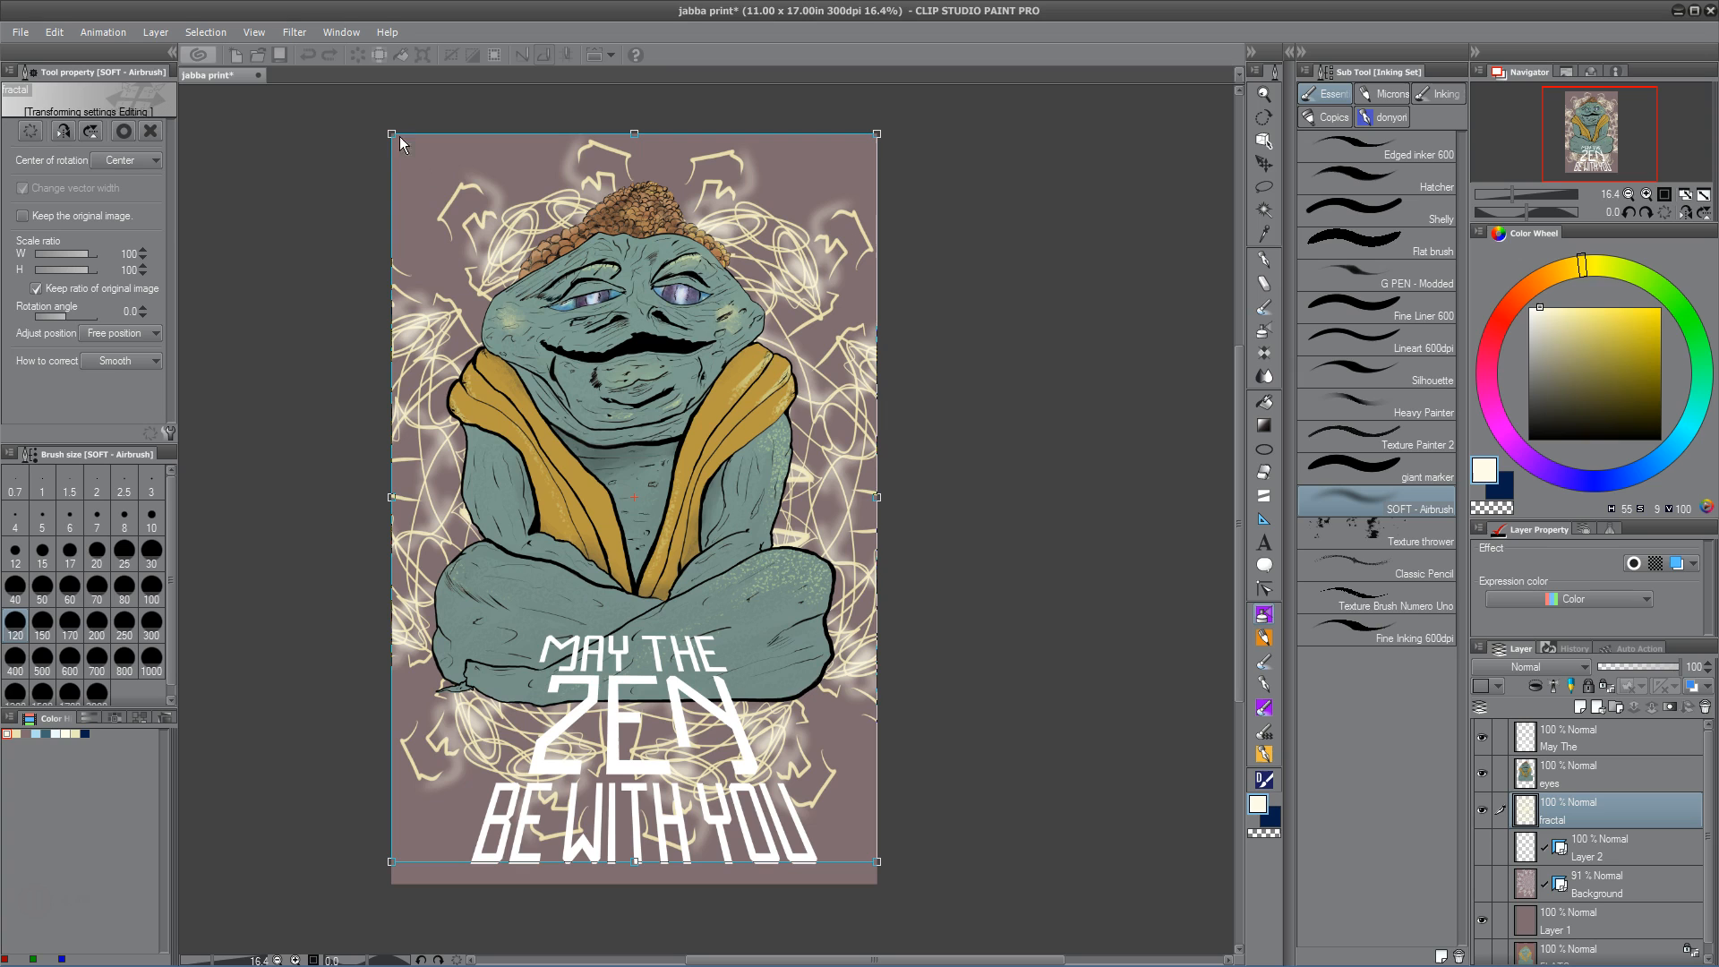
{"action": "left_click_drag", "start_coordinate": [392, 862], "coordinate": [505, 754]}
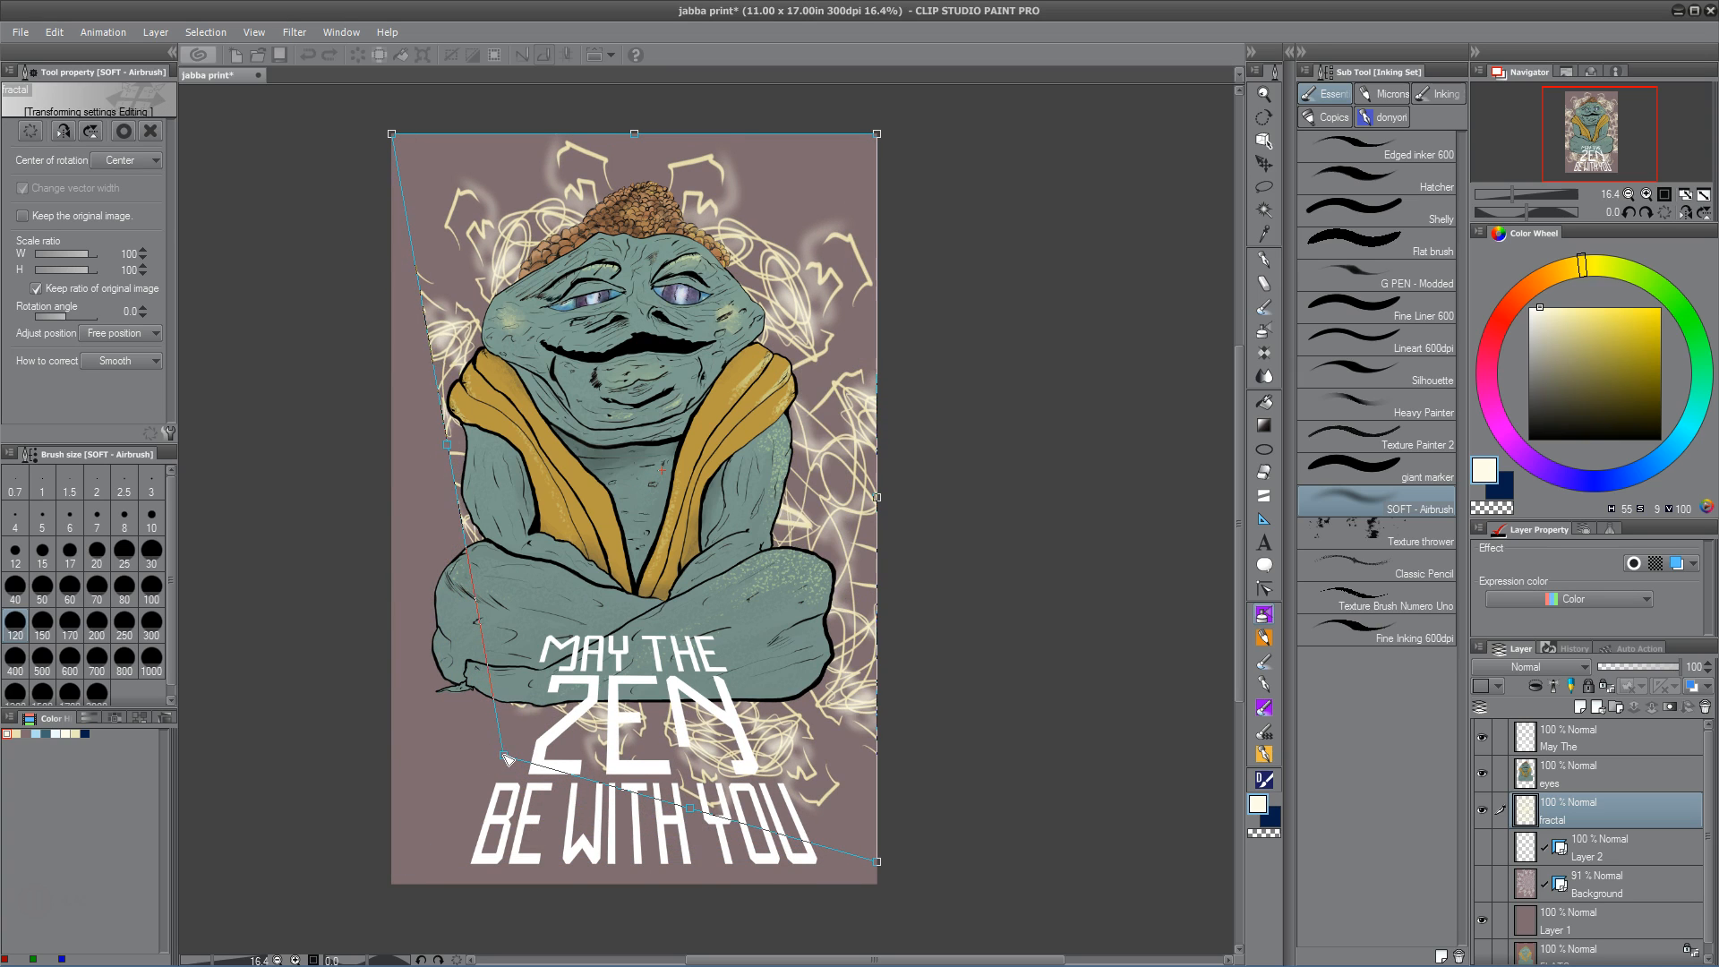
{"action": "left_click_drag", "start_coordinate": [877, 862], "coordinate": [793, 729]}
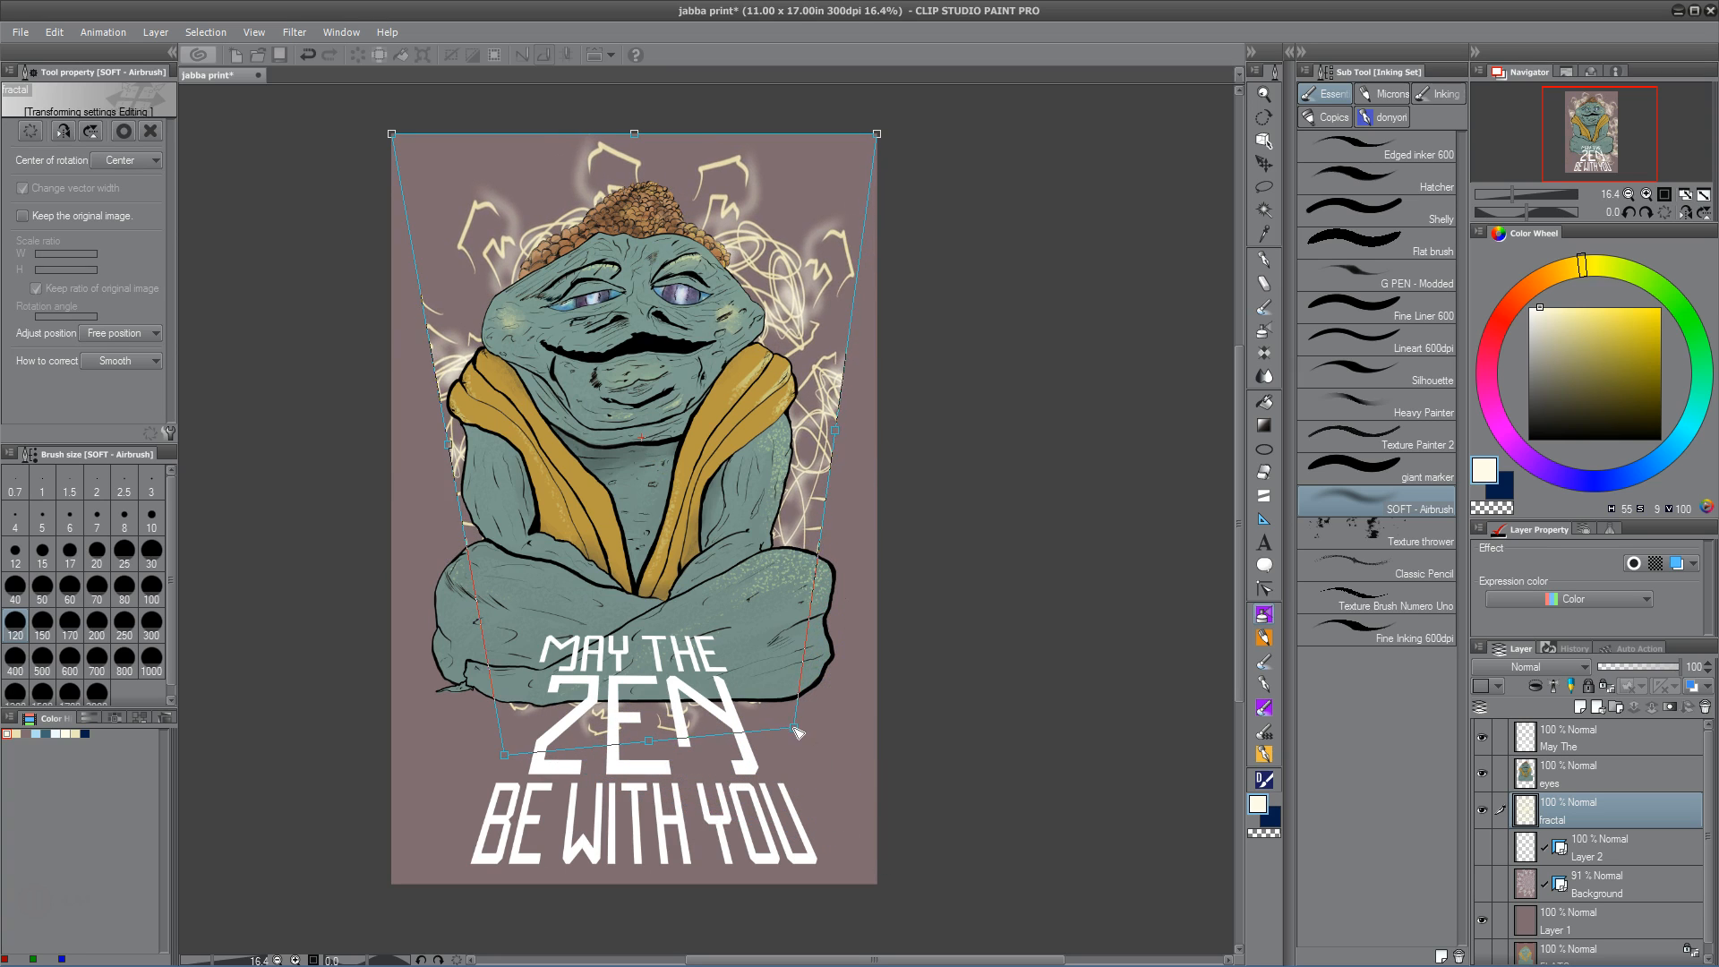
{"action": "left_click_drag", "start_coordinate": [393, 130], "coordinate": [266, 363]}
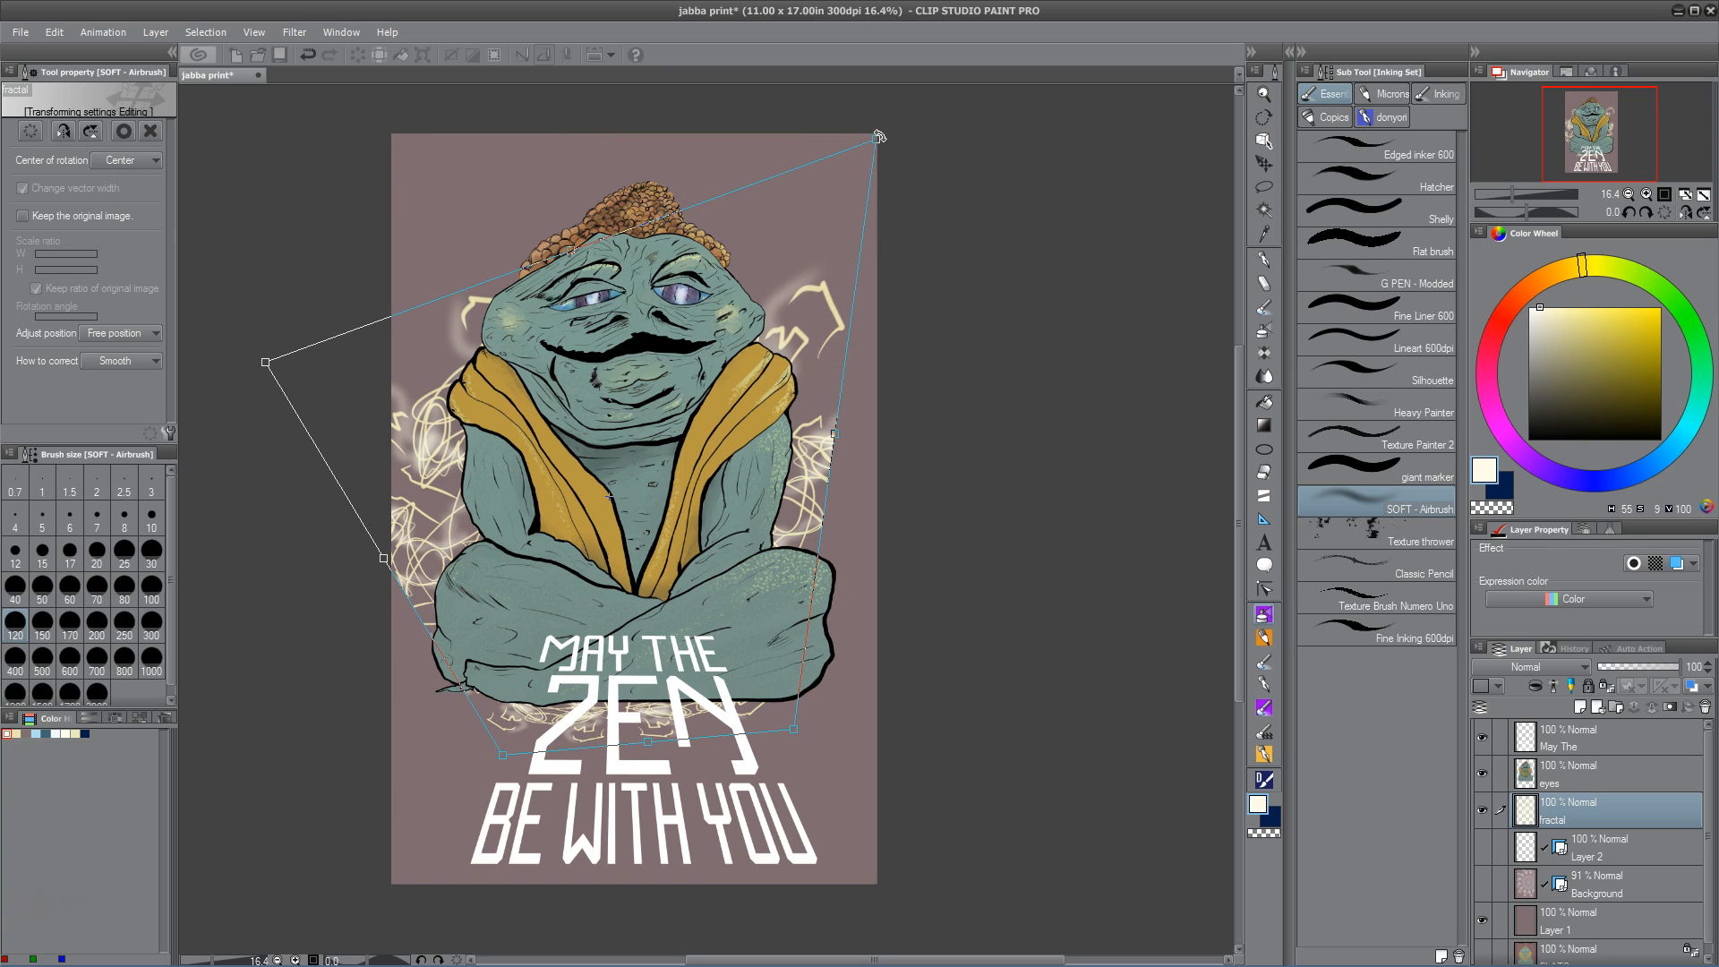
{"action": "left_click_drag", "start_coordinate": [878, 138], "coordinate": [991, 397]}
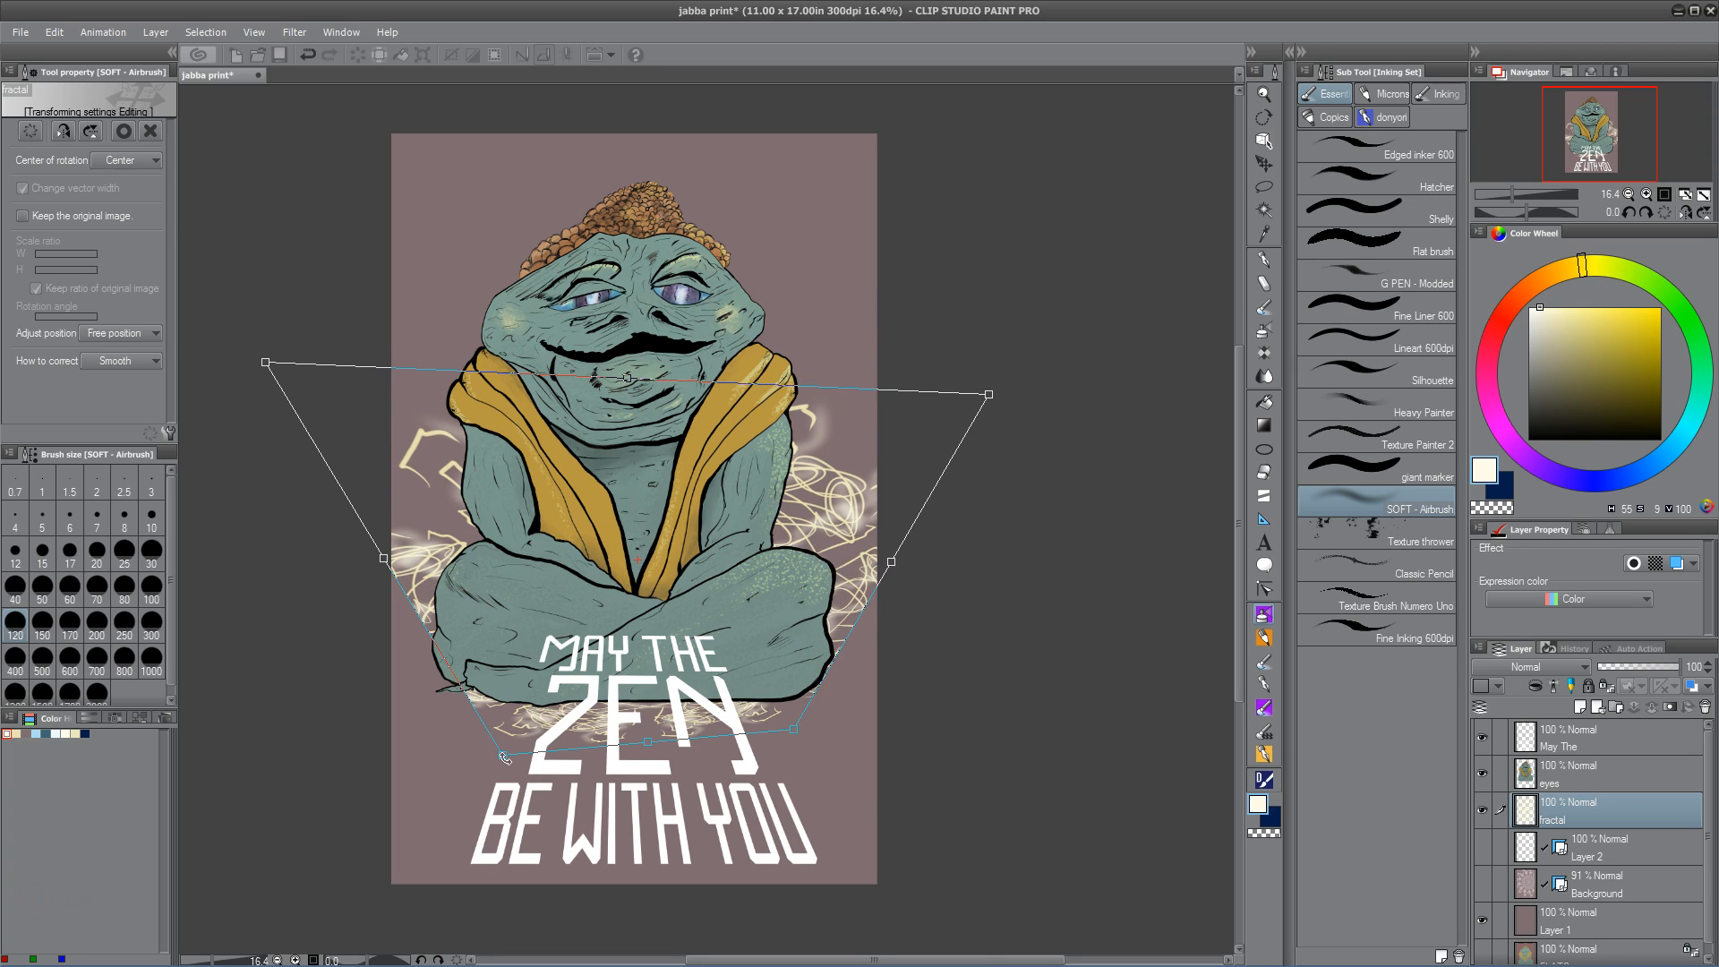
Spread the fractal layer's lower transform corners outward and pull its upper corners down to about the character's elbow level, flattening the mandala
{"action": "left_click_drag", "start_coordinate": [507, 759], "coordinate": [425, 743]}
{"action": "left_click_drag", "start_coordinate": [794, 730], "coordinate": [864, 737]}
{"action": "left_click_drag", "start_coordinate": [1001, 391], "coordinate": [940, 388]}
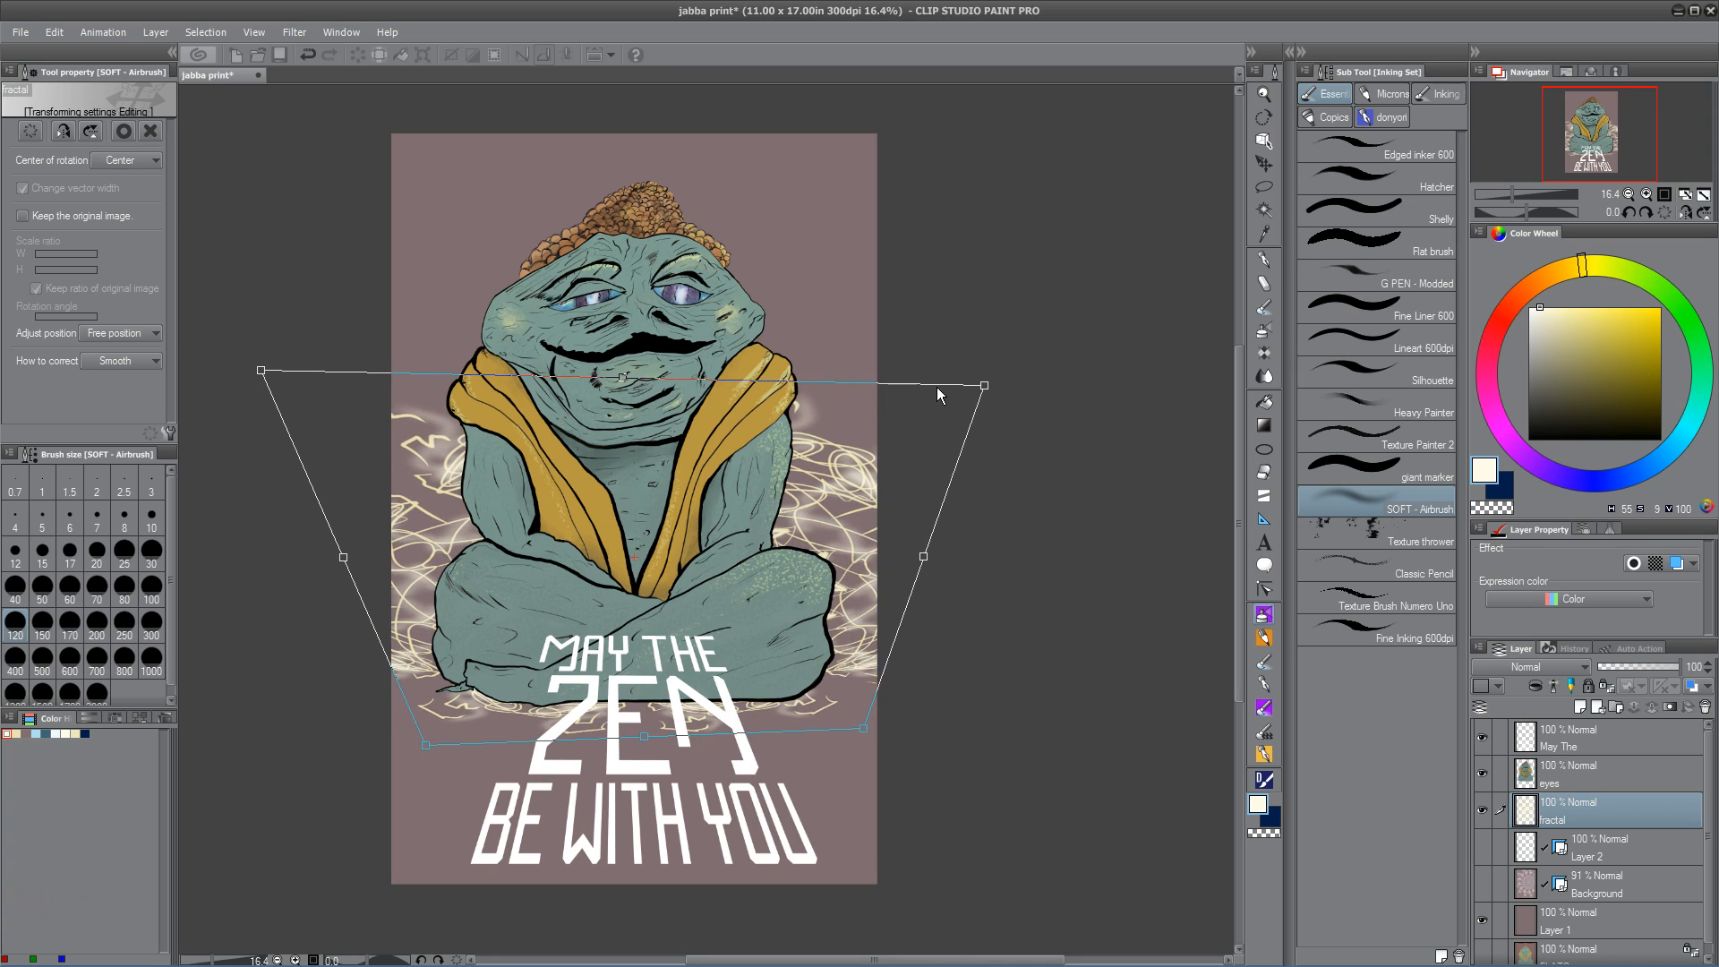
{"action": "left_click_drag", "start_coordinate": [261, 371], "coordinate": [301, 486]}
{"action": "left_click_drag", "start_coordinate": [986, 386], "coordinate": [973, 508]}
{"action": "left_click_drag", "start_coordinate": [304, 485], "coordinate": [291, 507]}
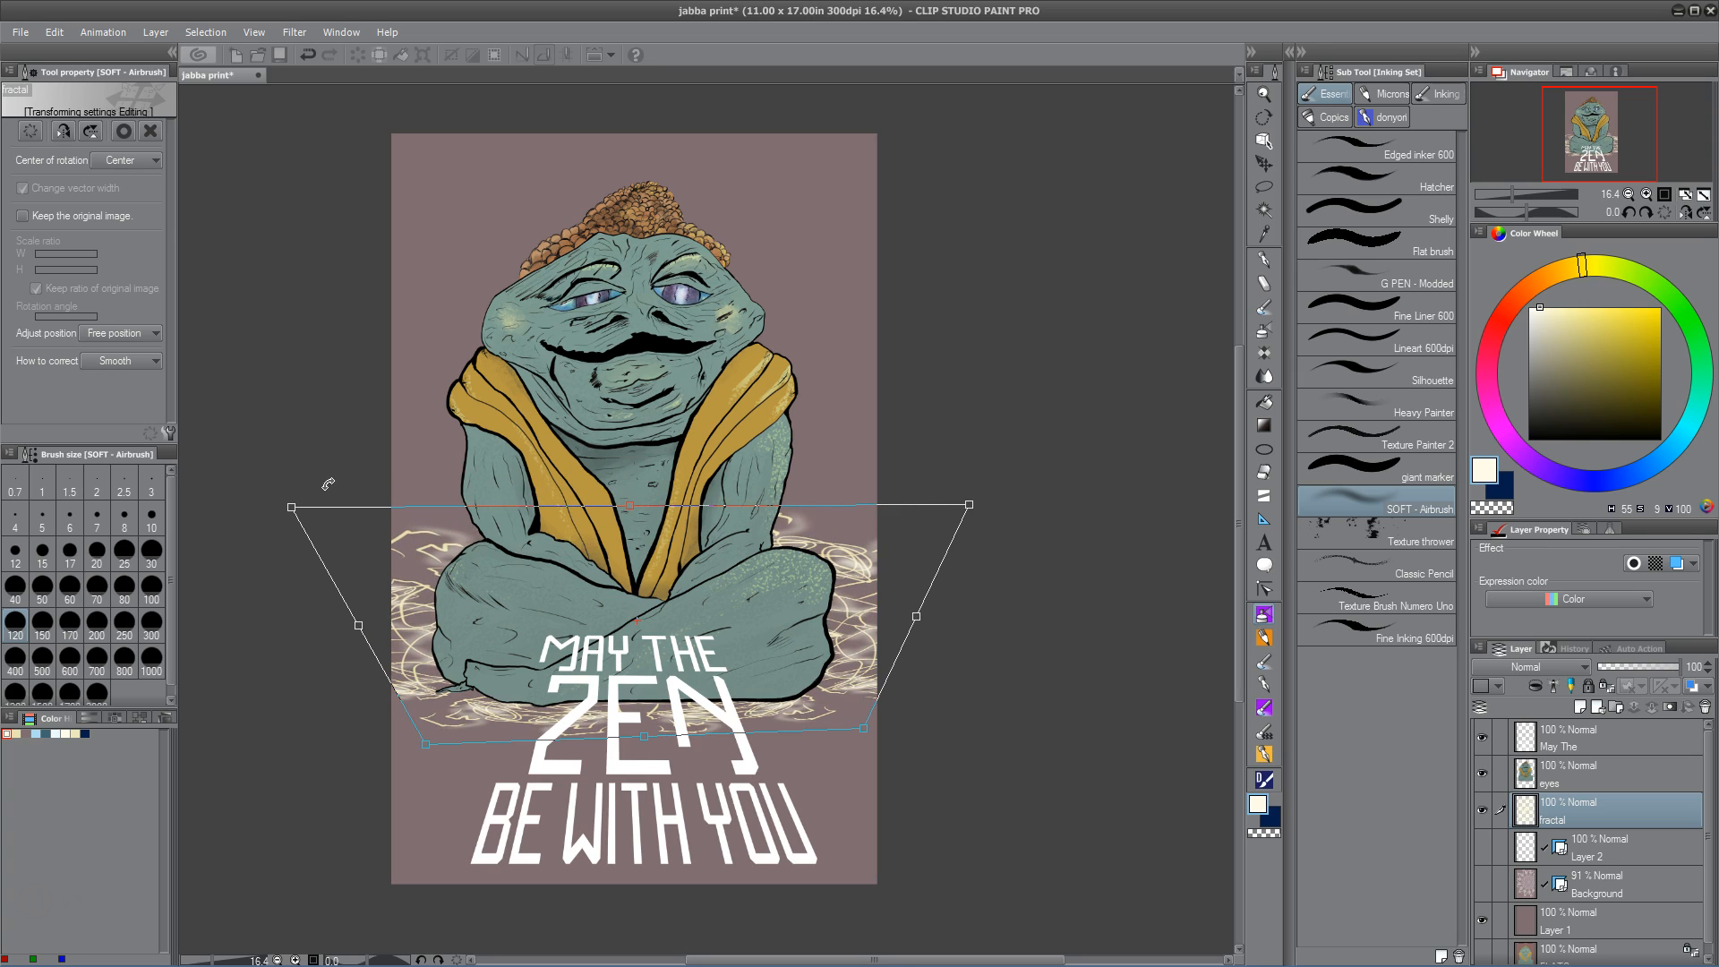
Lower the mandala's bottom corners to the base of the word ZEN, raise its upper corners level with each other, and apply the transform
{"action": "left_click_drag", "start_coordinate": [863, 729], "coordinate": [868, 740]}
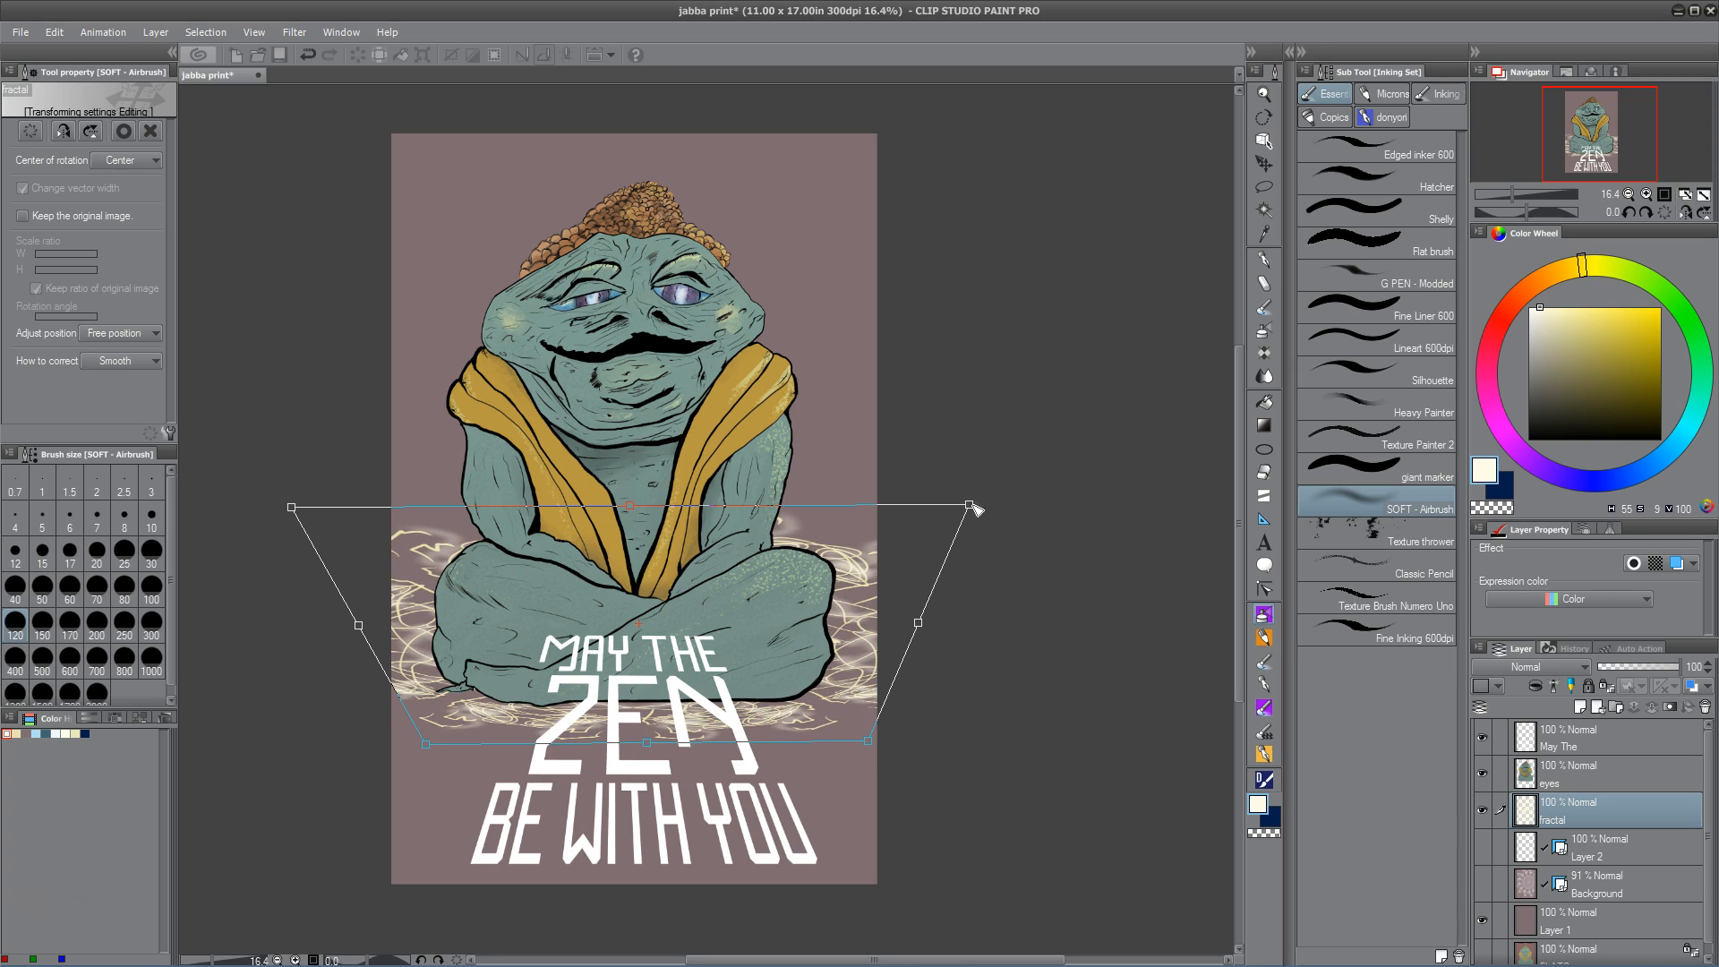
{"action": "left_click_drag", "start_coordinate": [970, 507], "coordinate": [998, 517]}
{"action": "left_click_drag", "start_coordinate": [426, 745], "coordinate": [422, 772]}
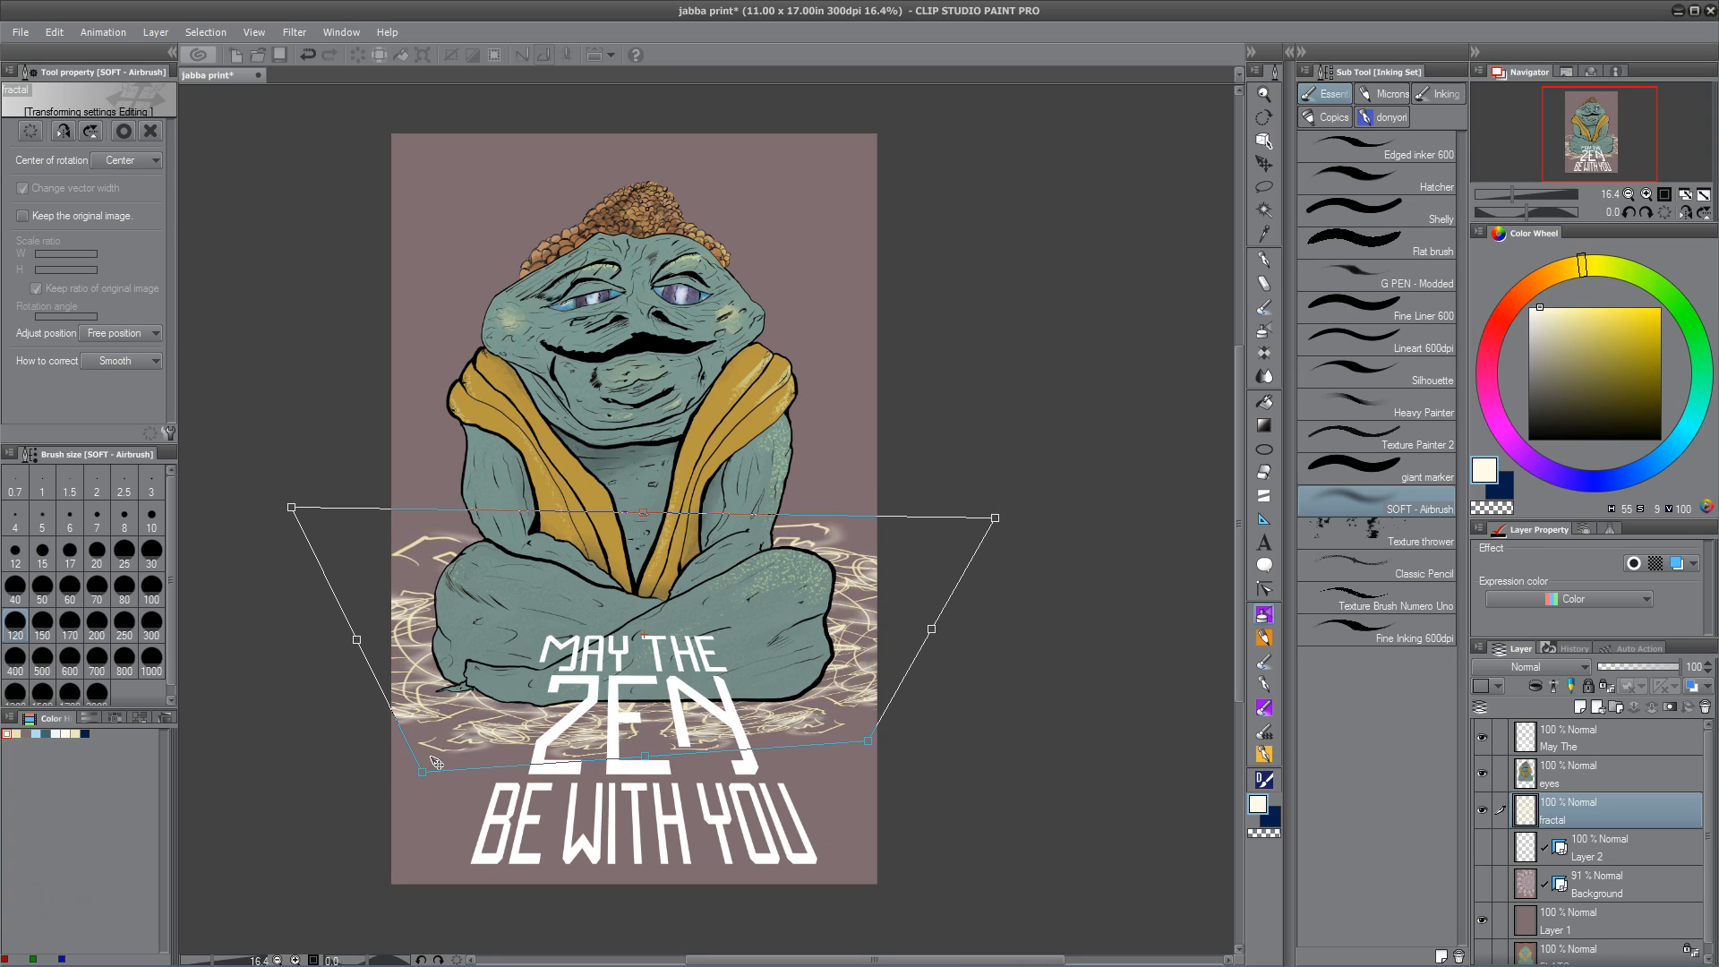
{"action": "left_click_drag", "start_coordinate": [877, 738], "coordinate": [875, 775]}
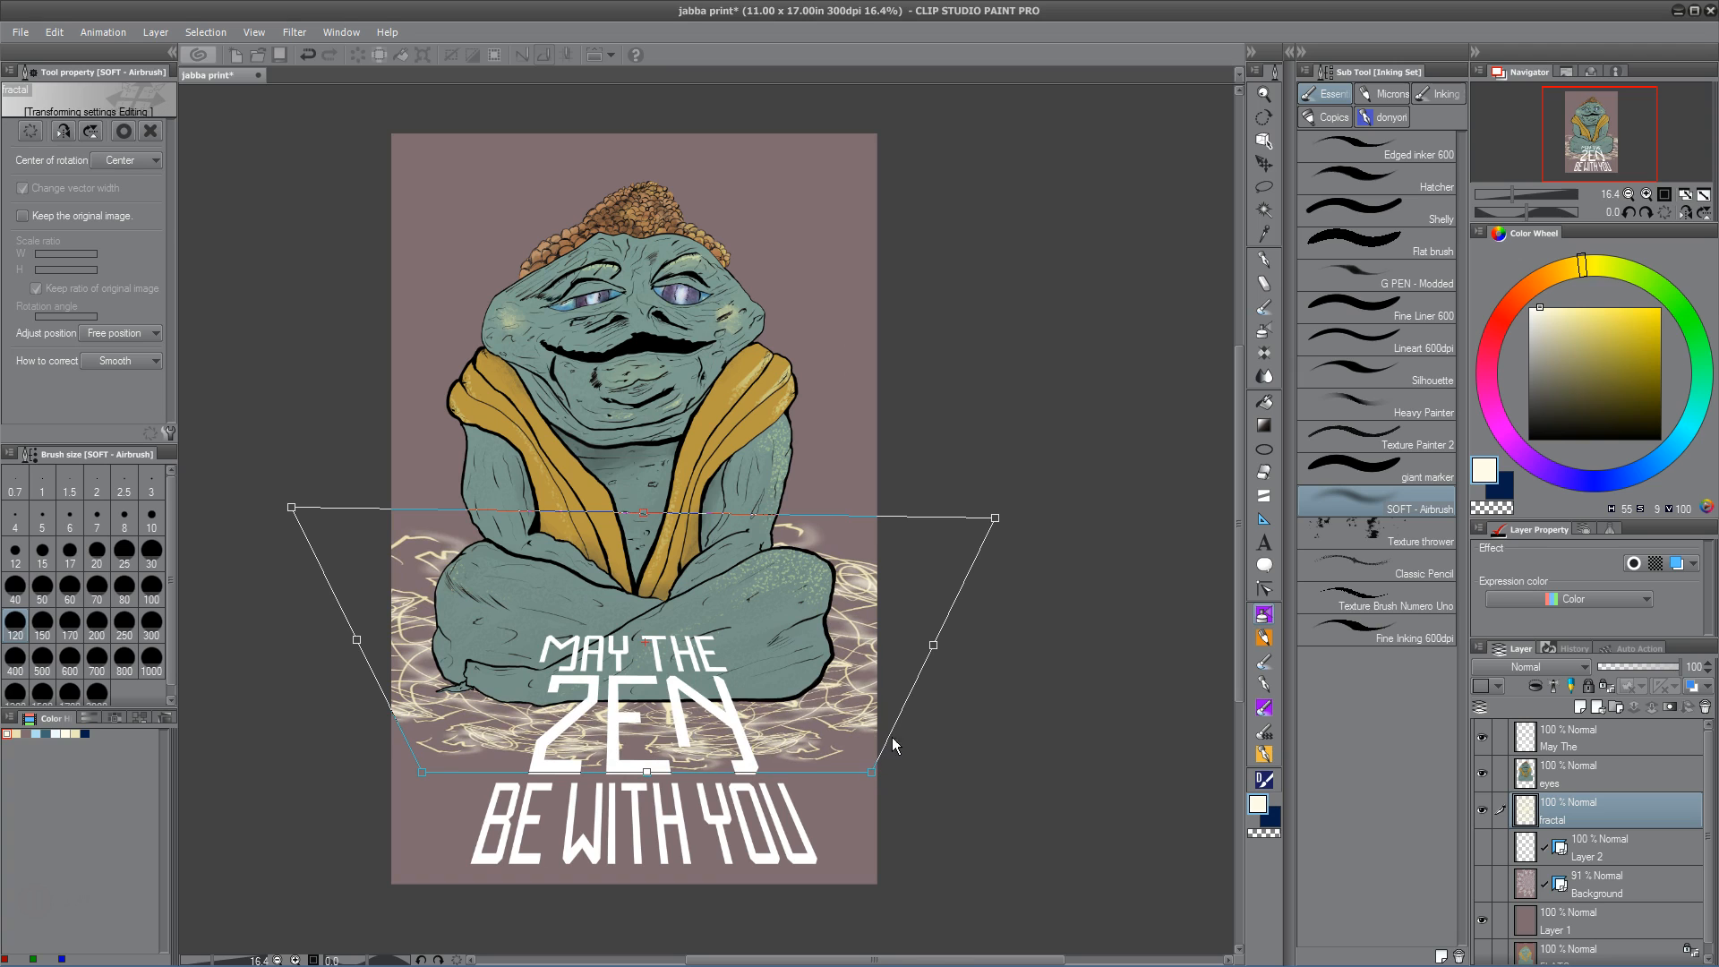
{"action": "left_click_drag", "start_coordinate": [290, 507], "coordinate": [306, 454]}
{"action": "left_click_drag", "start_coordinate": [994, 519], "coordinate": [980, 455]}
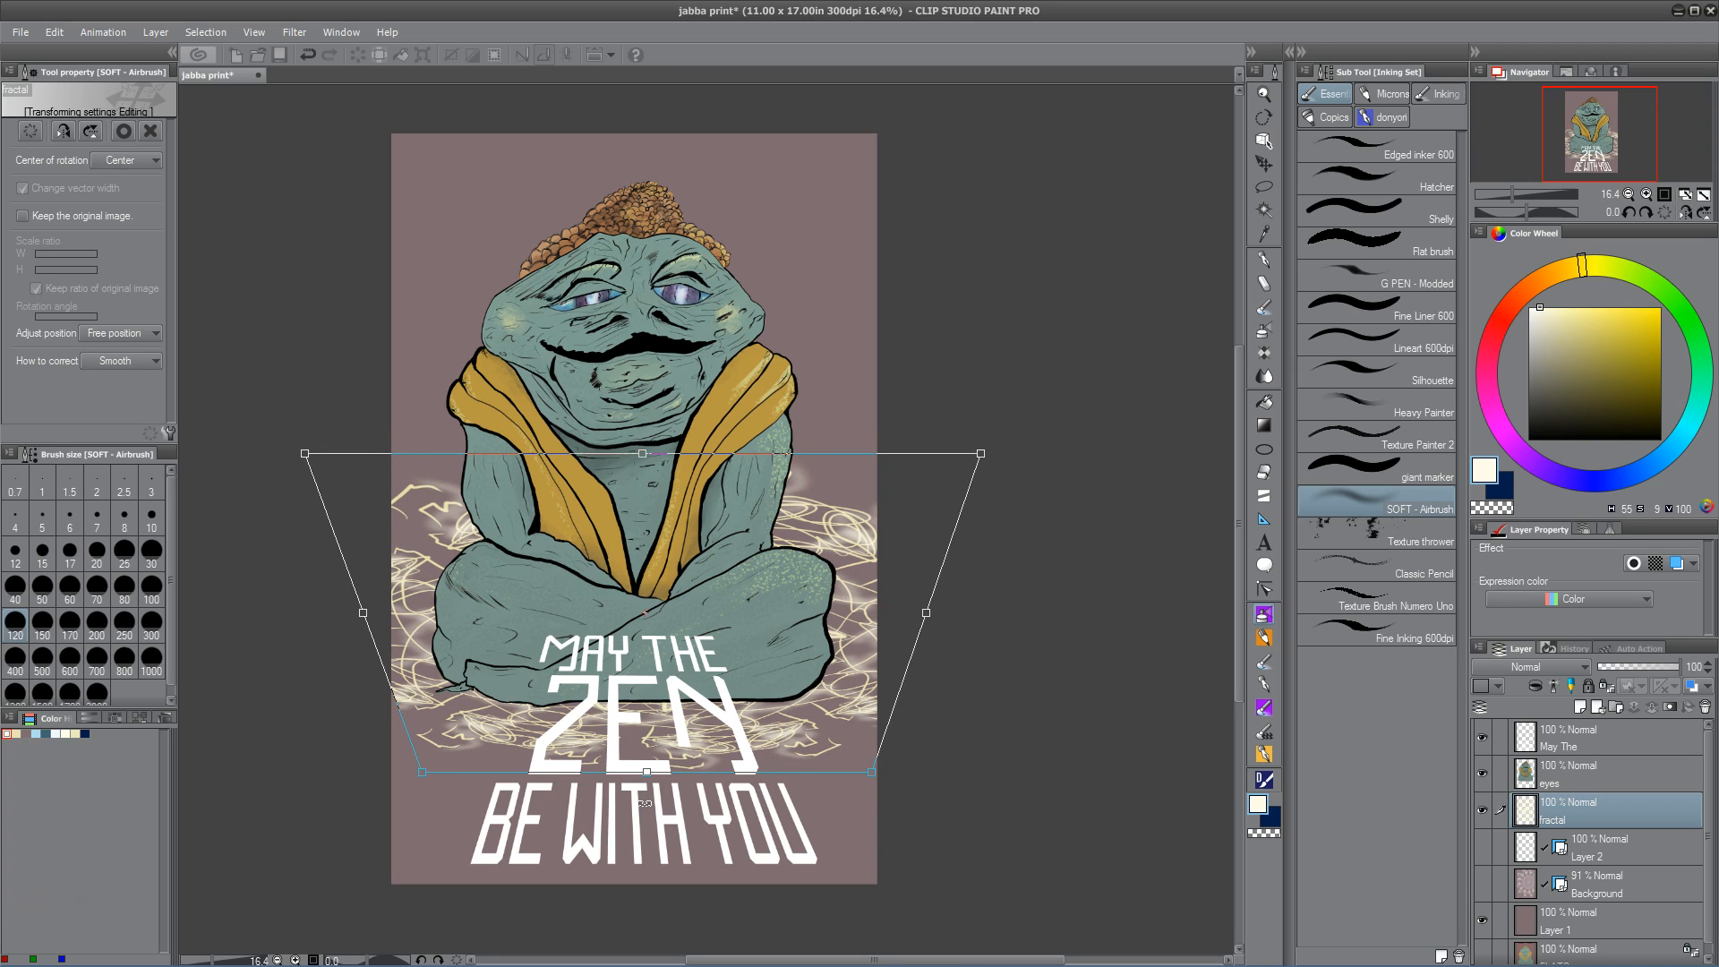
{"action": "left_click", "coordinate": [1485, 769]}
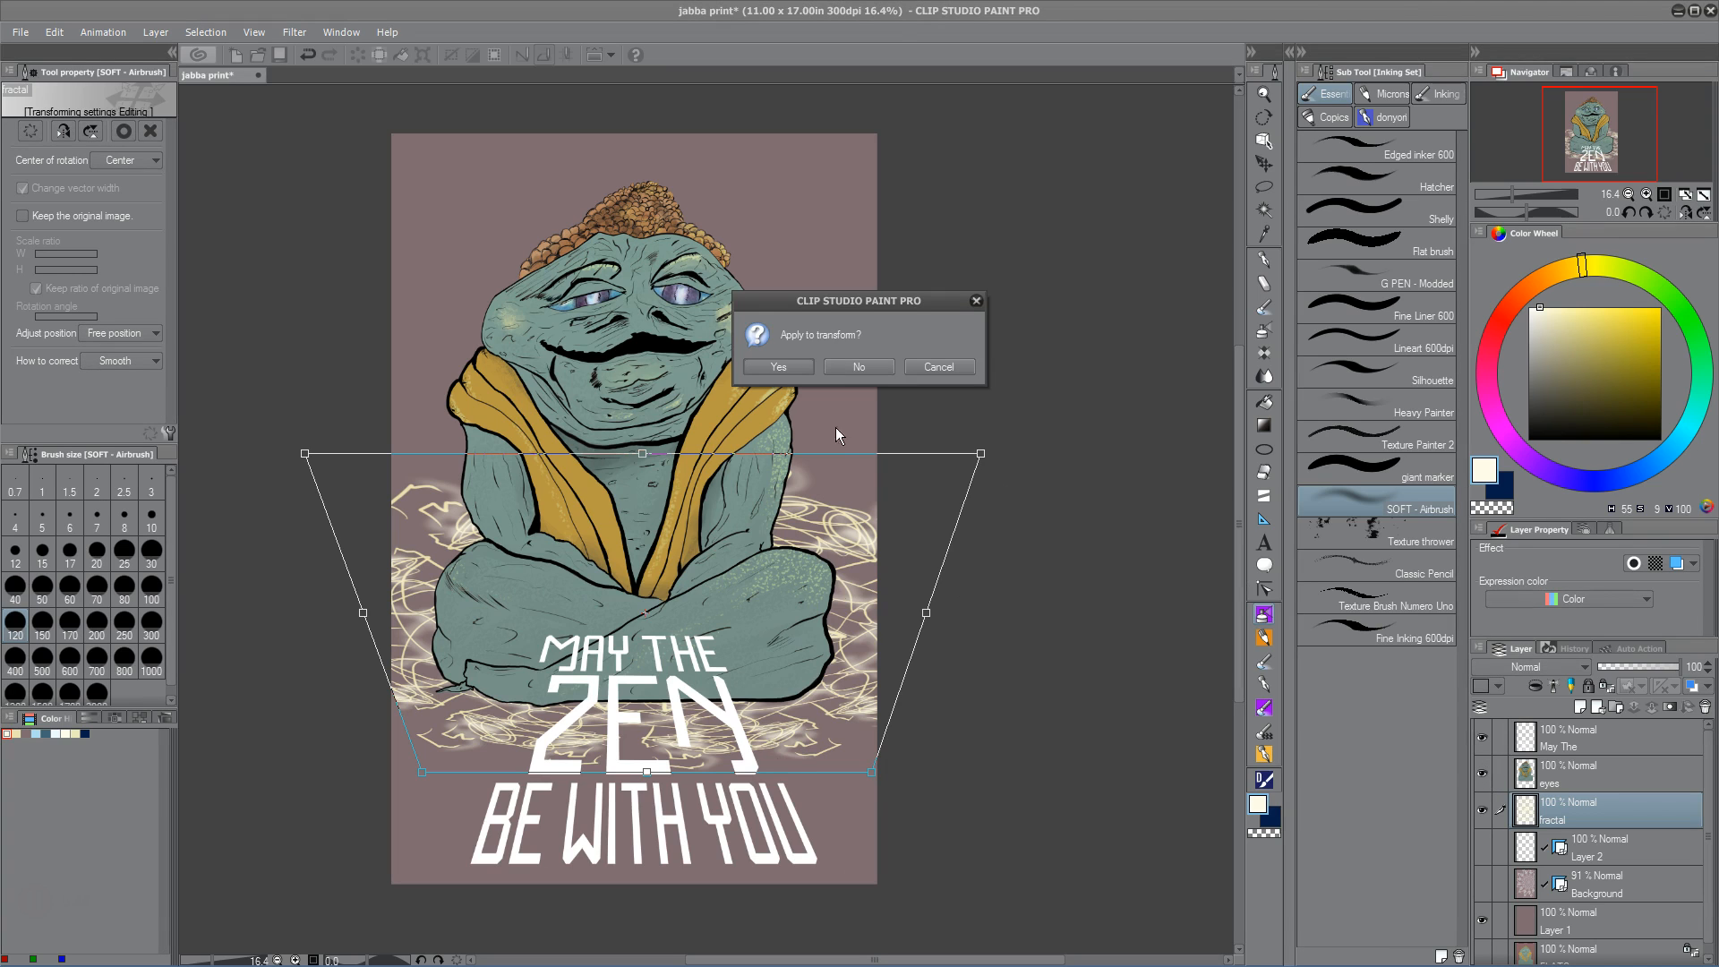
{"action": "left_click", "coordinate": [785, 366]}
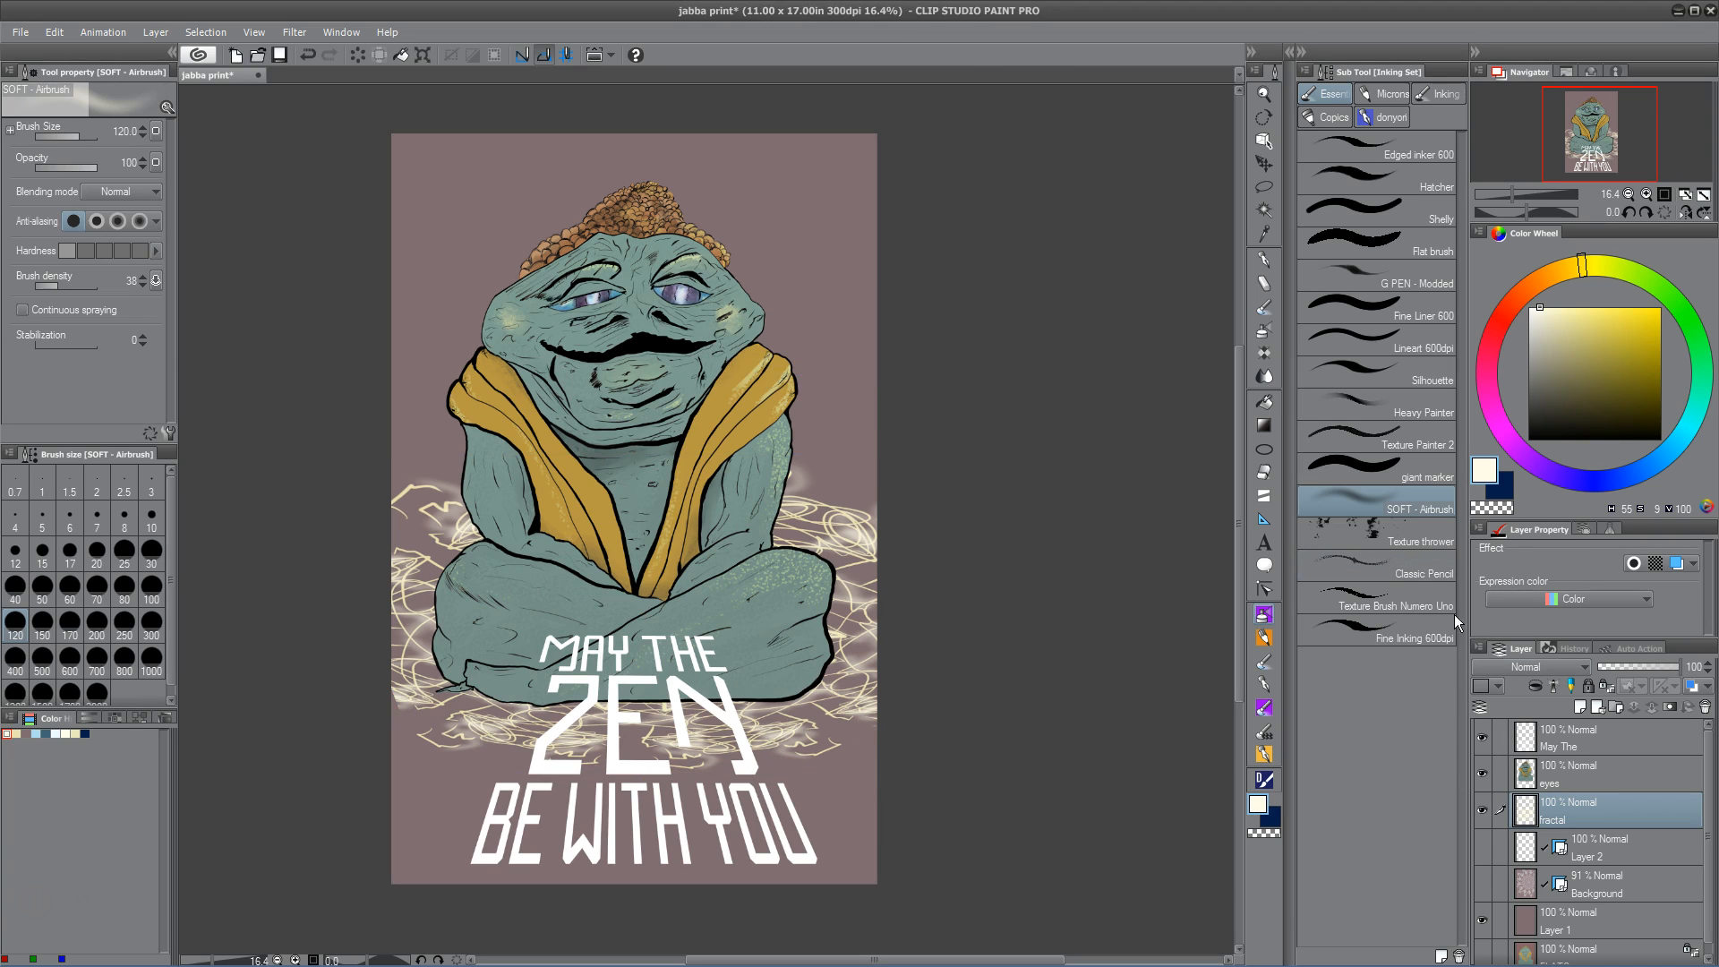
Reposition the fractal layer with Move layer, hiding the eyes layer temporarily, so the mandala sits slightly lower around the character's crossed legs
{"action": "left_click", "coordinate": [1485, 772]}
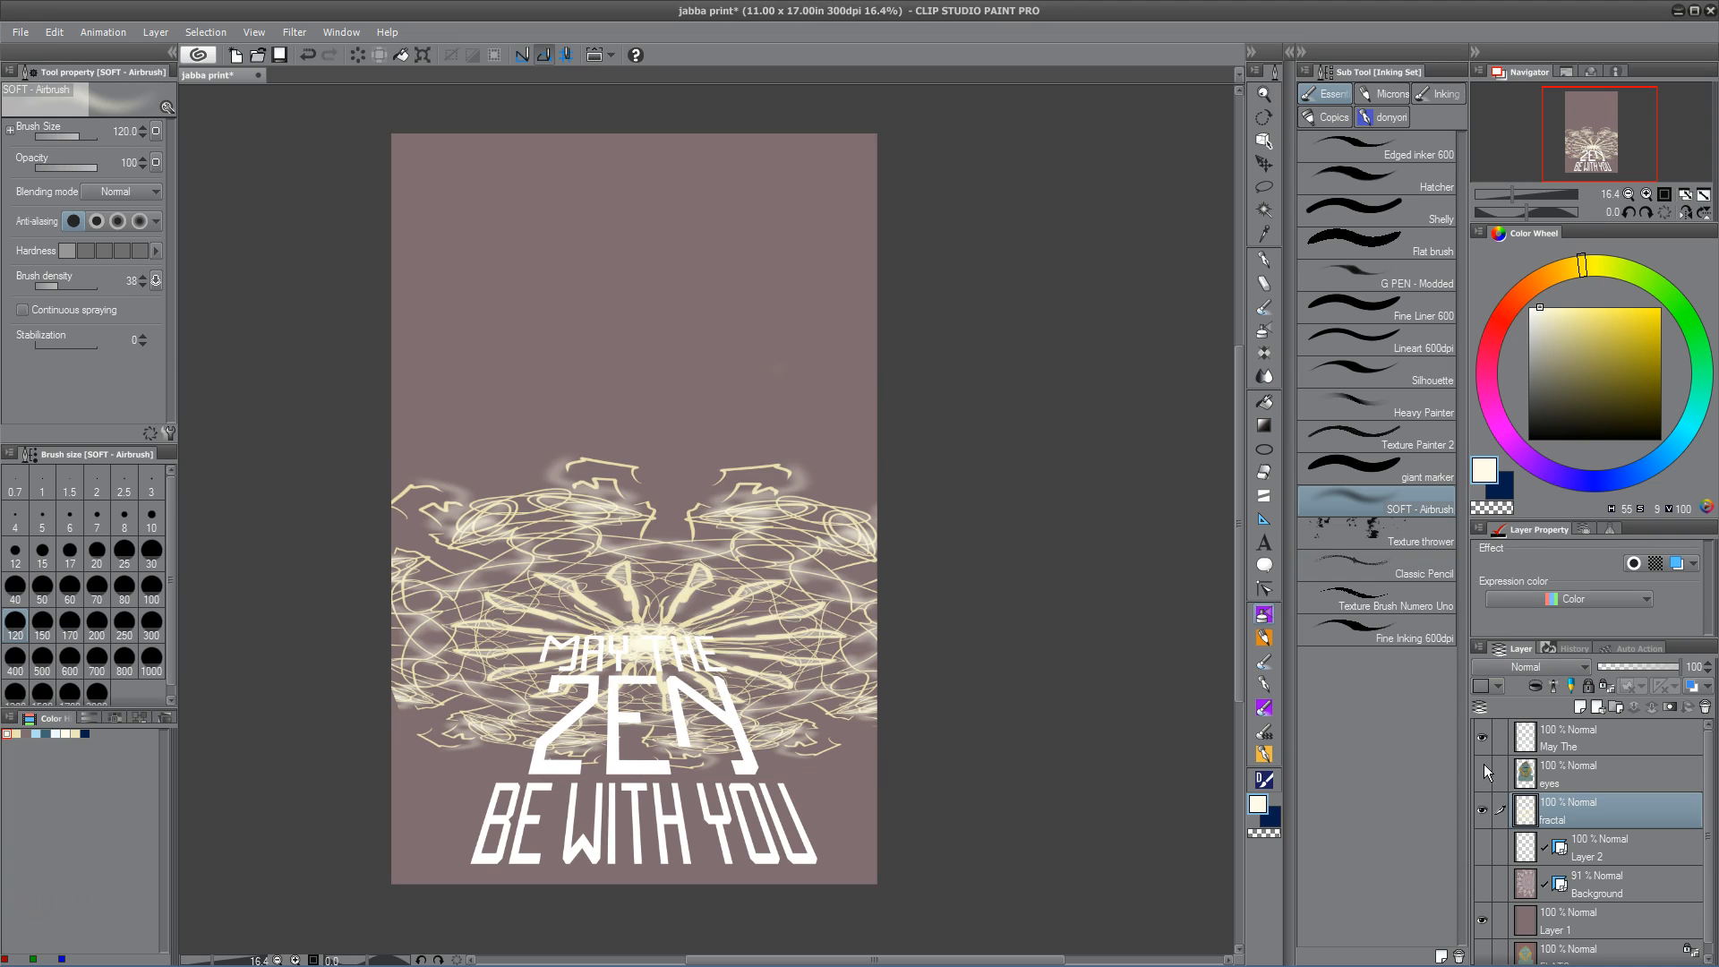
{"action": "key", "text": "k"}
{"action": "mouse_move", "coordinate": [758, 649]}
{"action": "left_mouse_down"}
{"action": "mouse_move", "coordinate": [759, 601]}
{"action": "mouse_move", "coordinate": [753, 638]}
{"action": "left_mouse_up"}
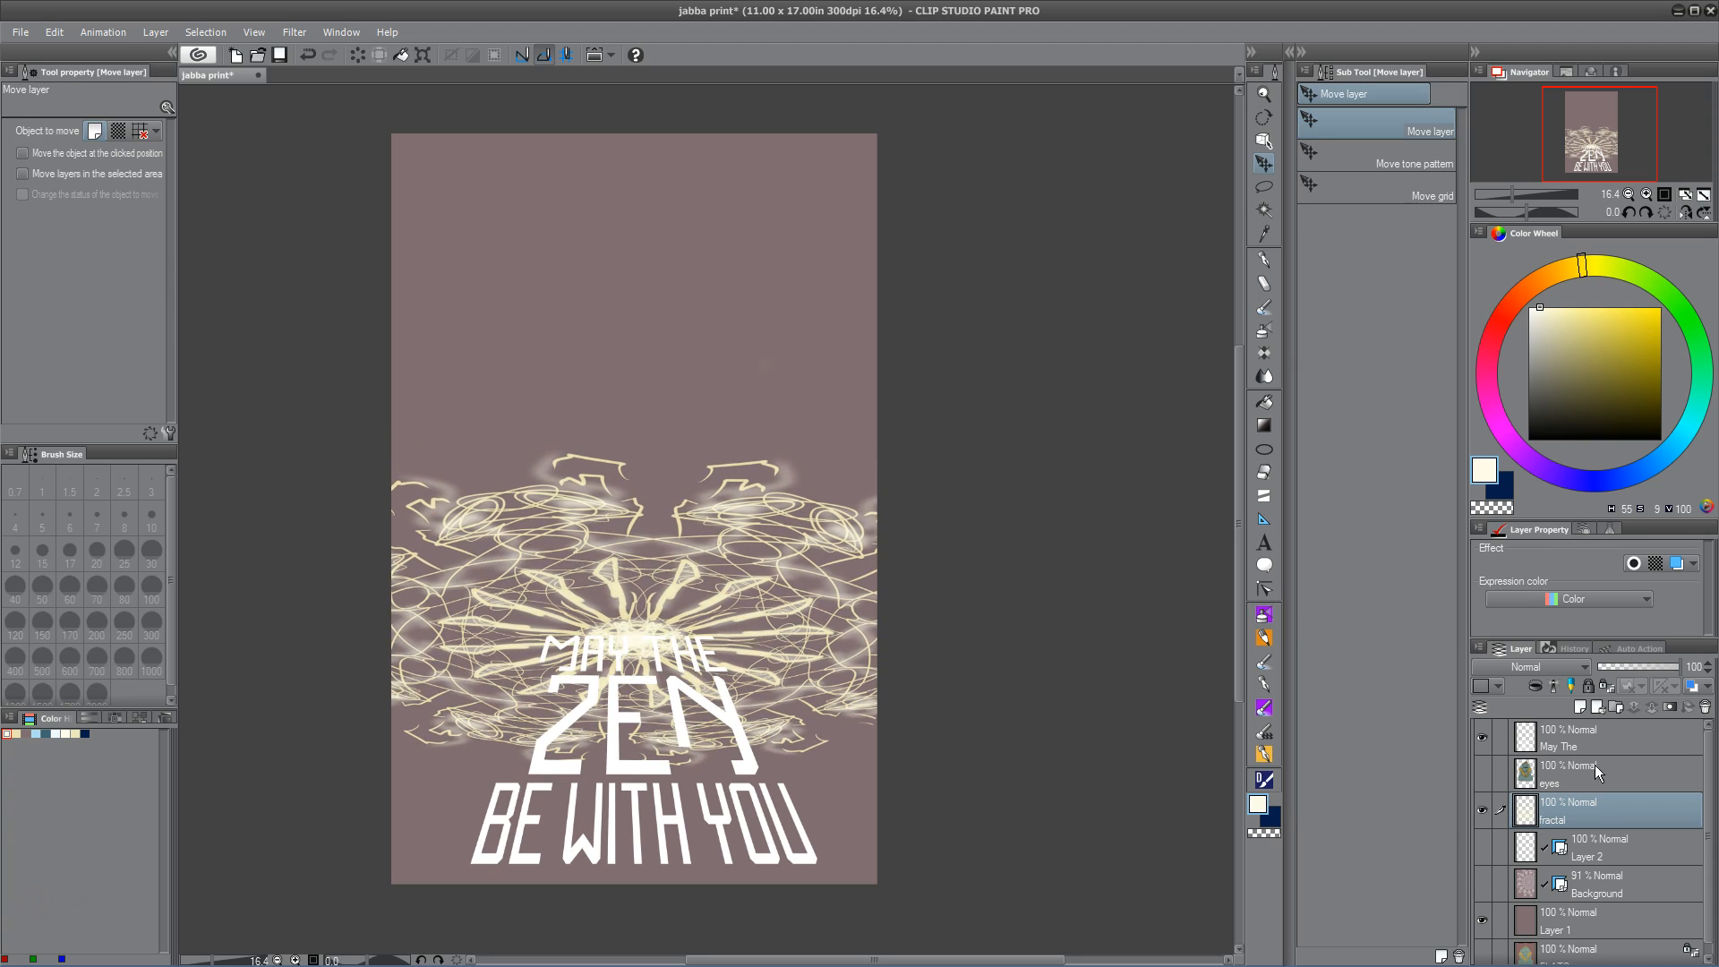
{"action": "left_click", "coordinate": [1481, 772]}
{"action": "left_click_drag", "start_coordinate": [859, 675], "coordinate": [857, 712]}
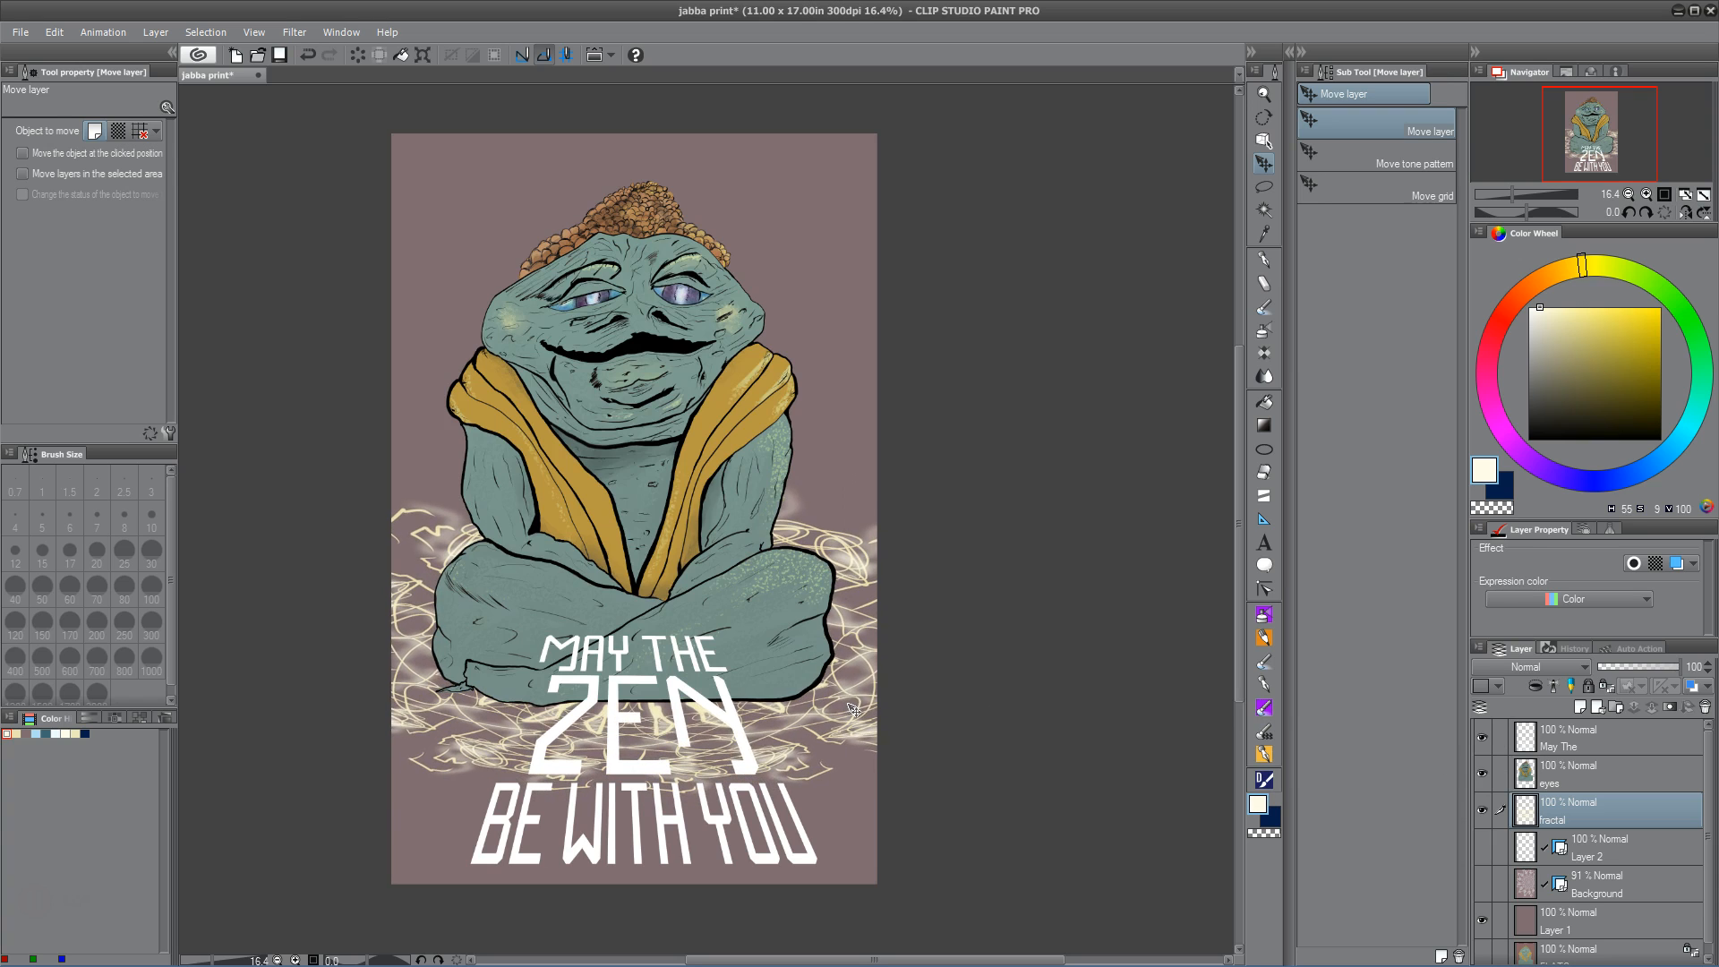
Transform the fractal layer to 101% scale with a 5.8° rotation, shift it slightly upward behind the character, and apply it
{"action": "key", "text": "ctrl+t"}
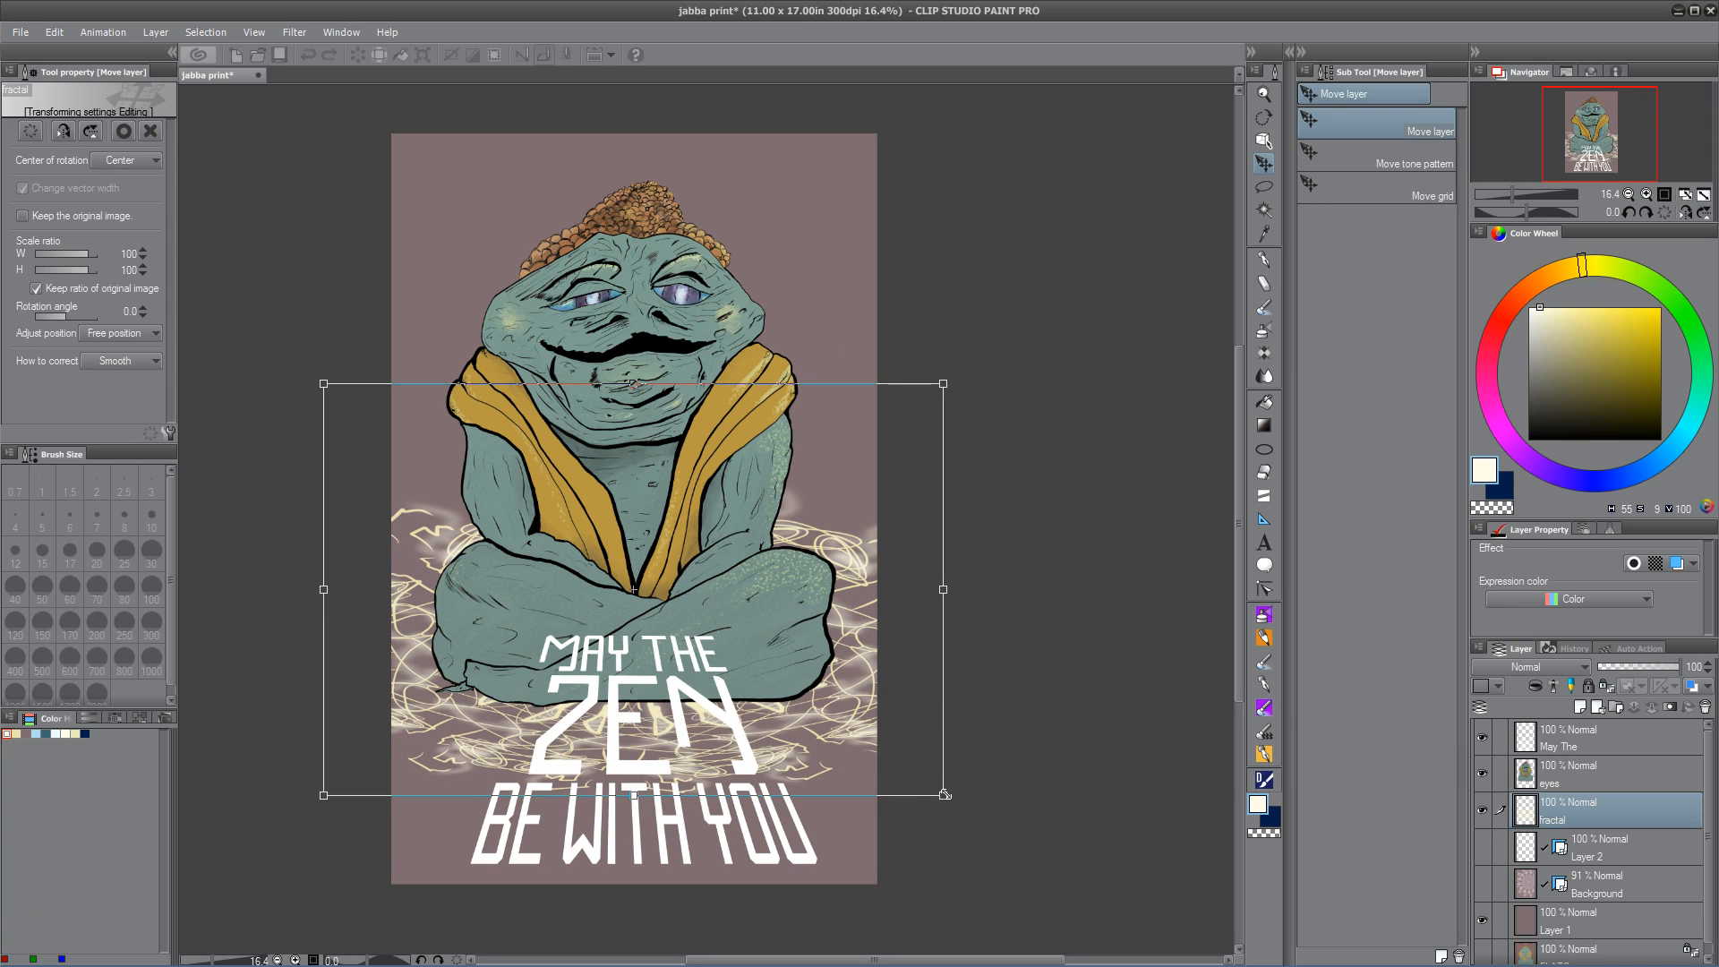
{"action": "left_click_drag", "start_coordinate": [947, 795], "coordinate": [802, 742]}
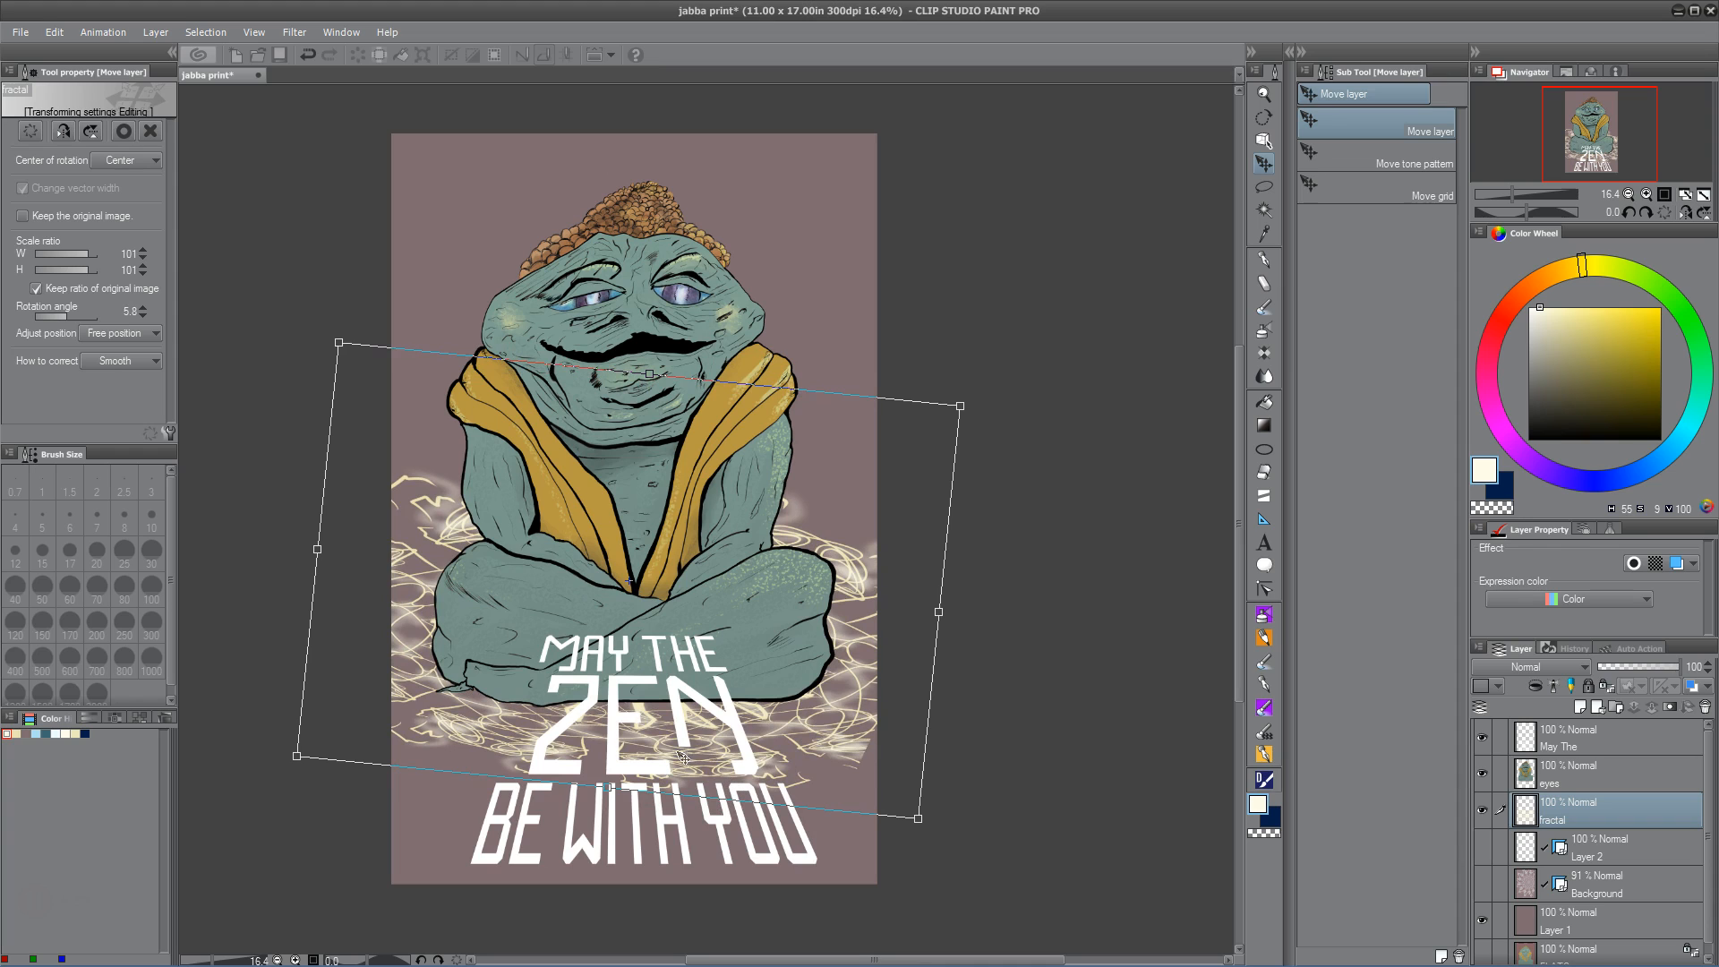
{"action": "key", "text": "Return"}
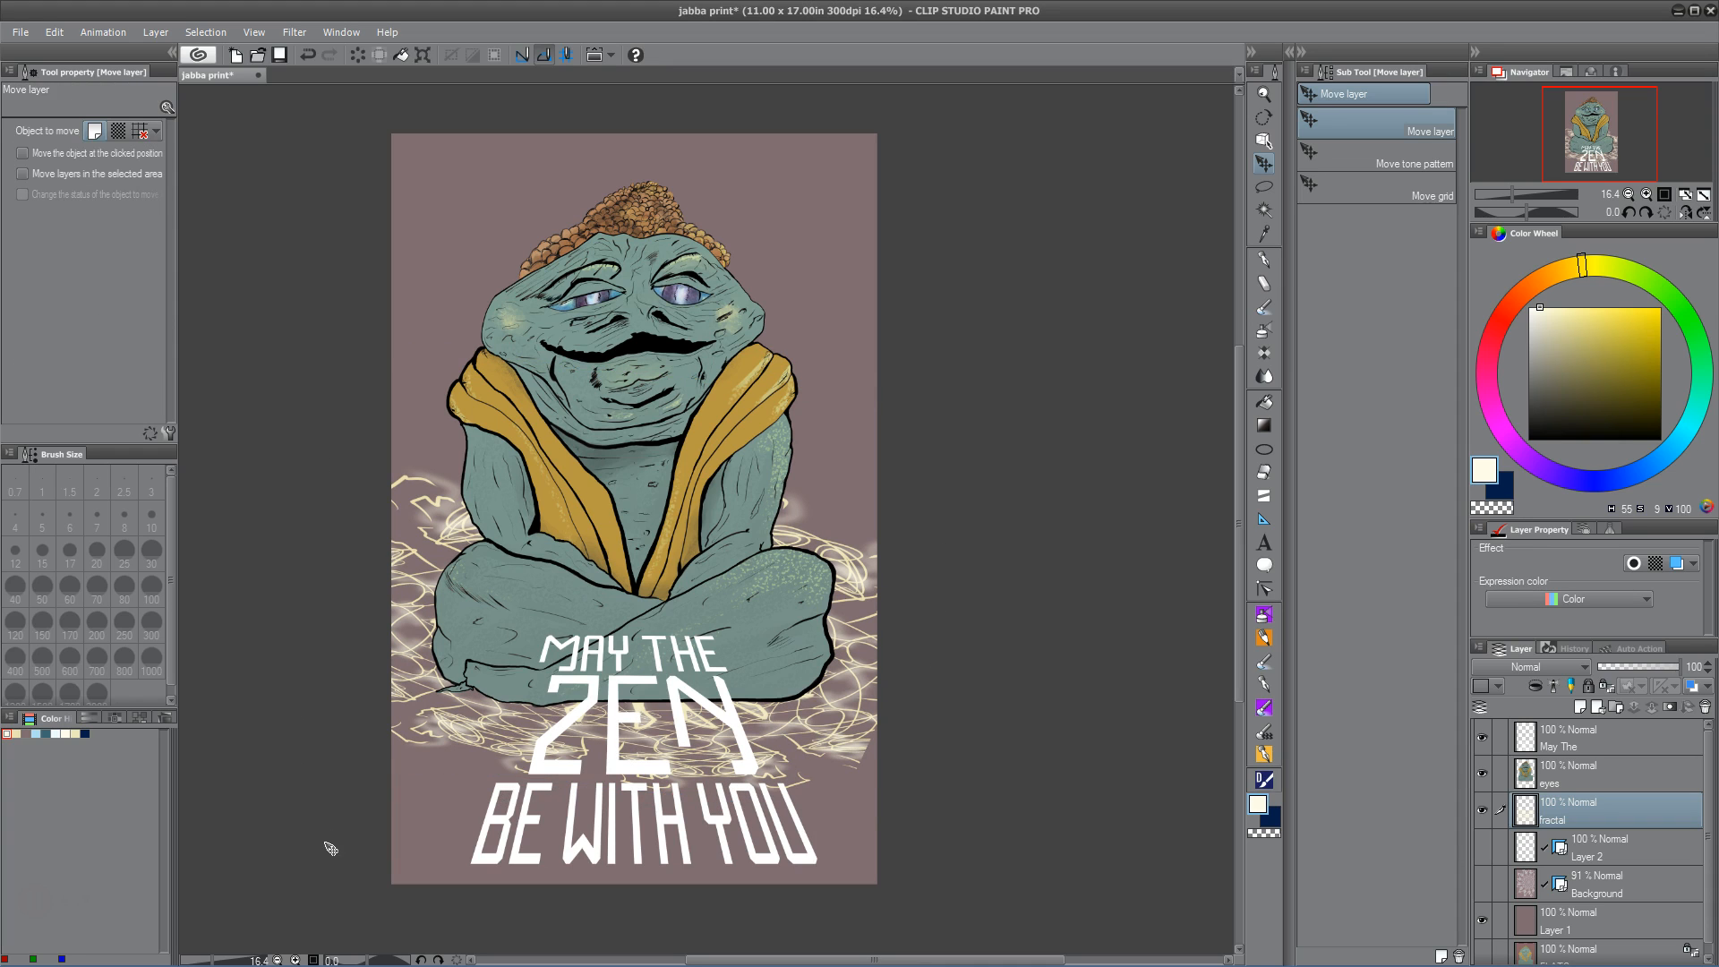